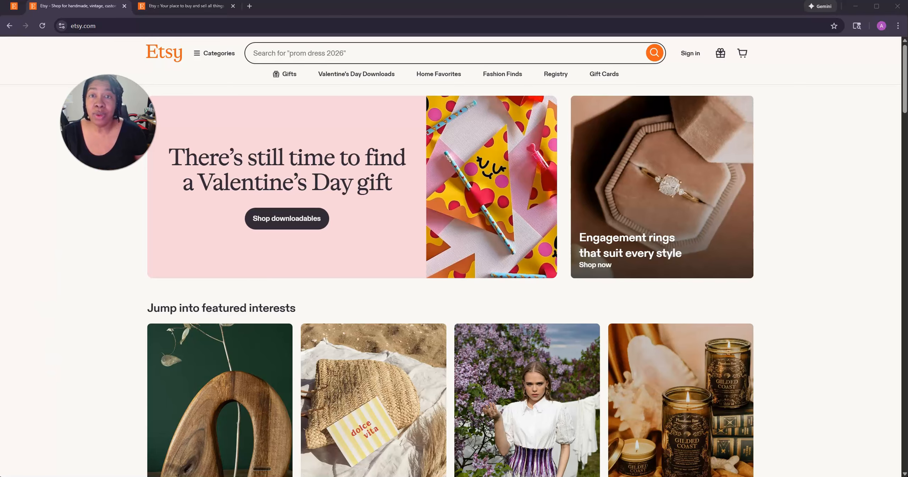
Sign in to Etsy from the shop invitation page by continuing with the existing Google account and approving its access.
left_click(188, 7)
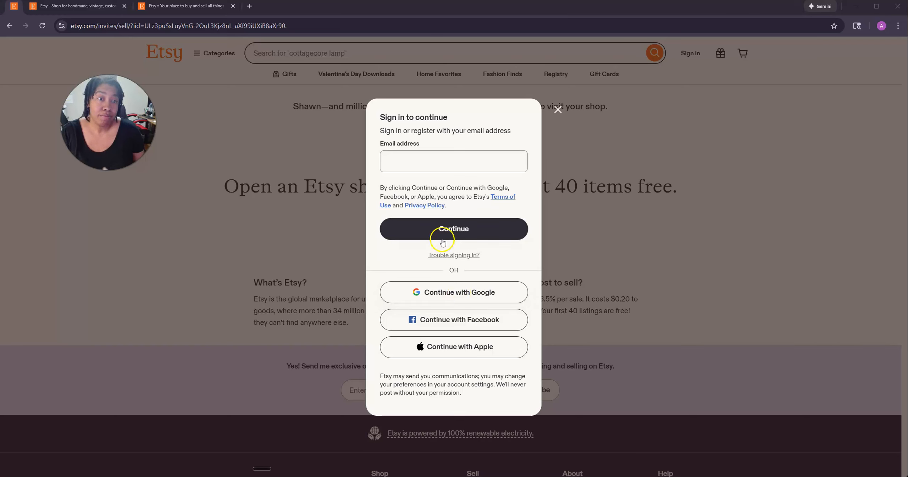
left_click(457, 294)
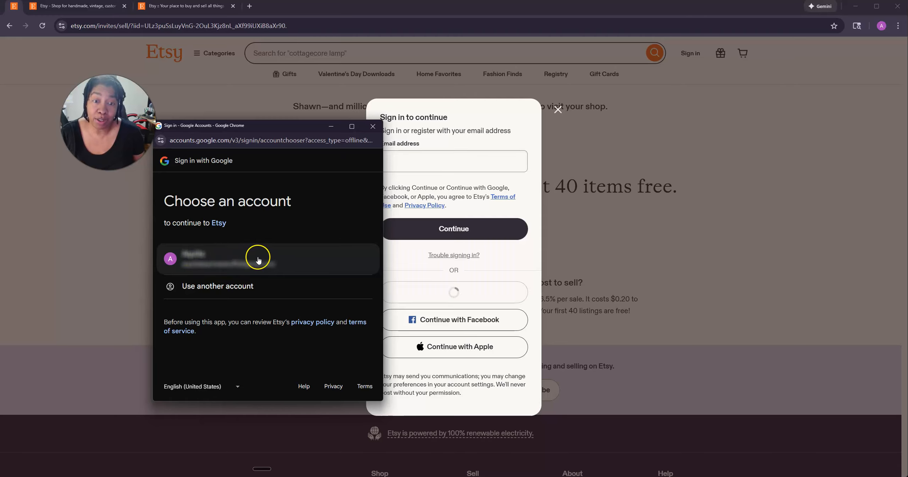
left_click(219, 265)
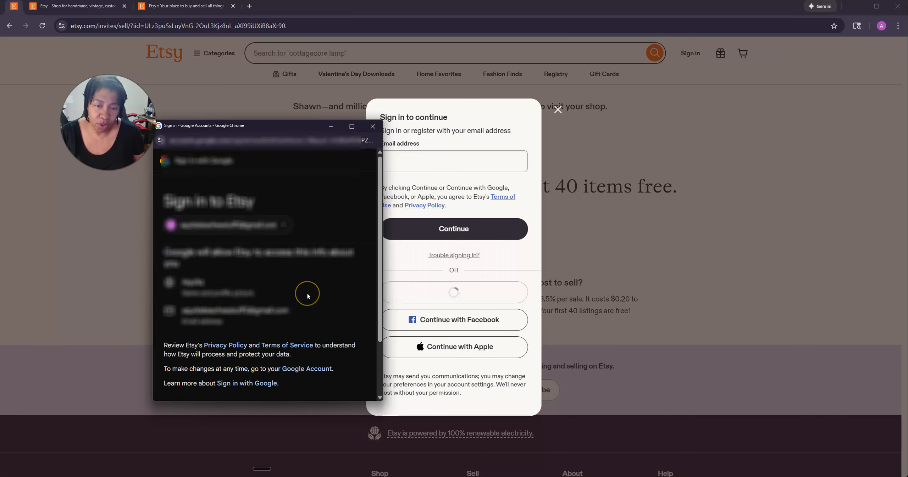
scroll(307, 293, "down", 2)
left_click(316, 354)
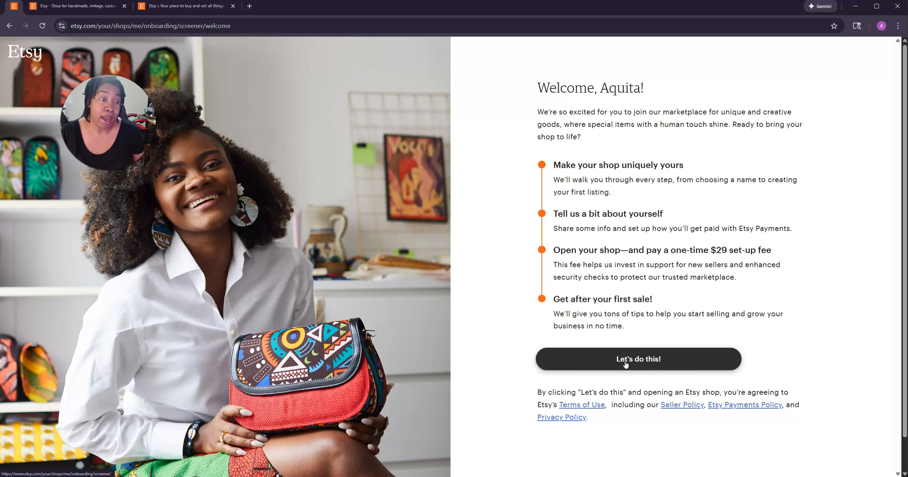
Begin the shop onboarding and answer that you are curious about selling but don't know what you'd like to sell yet.
left_click(598, 361)
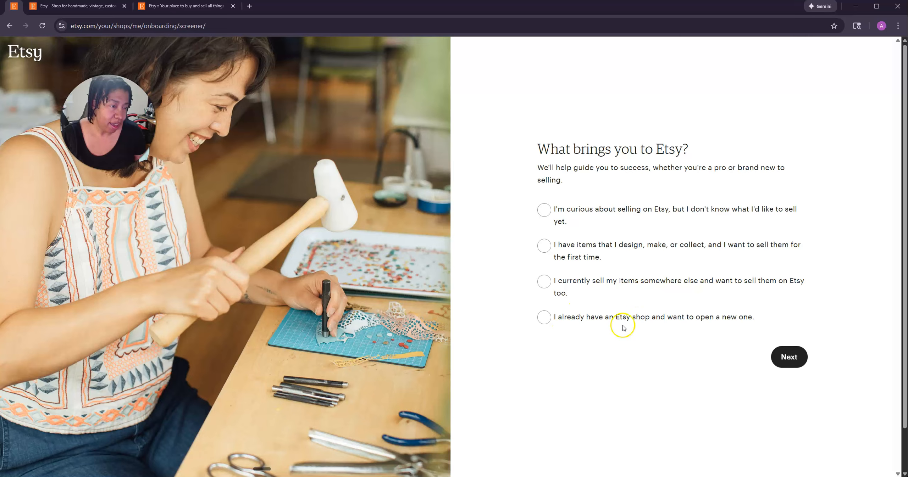
left_click(544, 213)
left_click(793, 358)
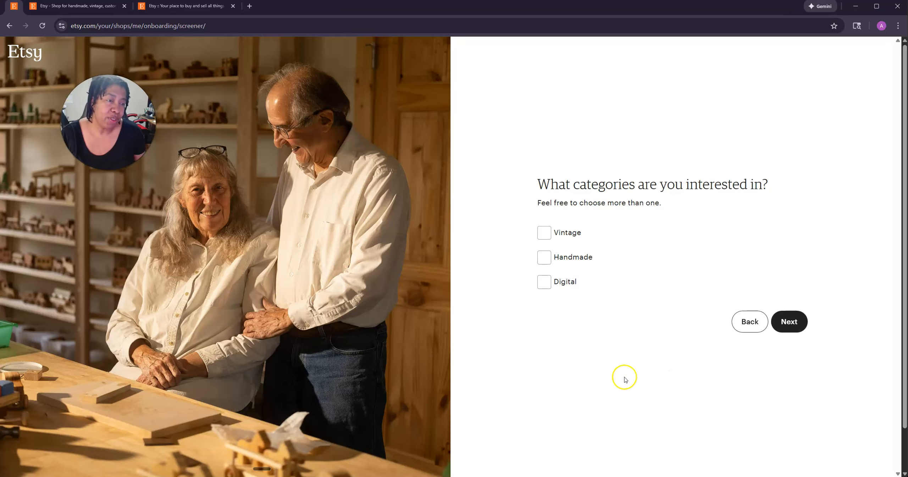
Select Digital as the category of interest and start the shop.
left_click(544, 283)
left_click(800, 328)
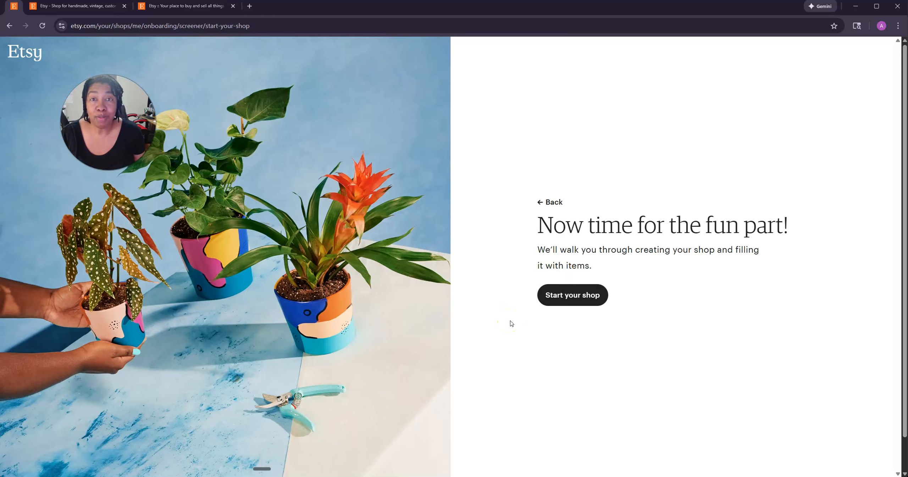
left_click(567, 301)
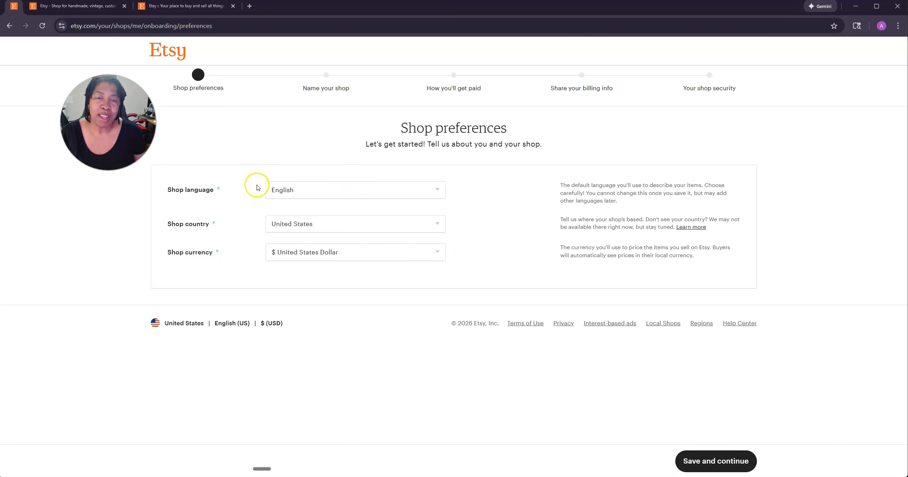
Choose English as the shop language and save the shop preferences.
left_click(378, 192)
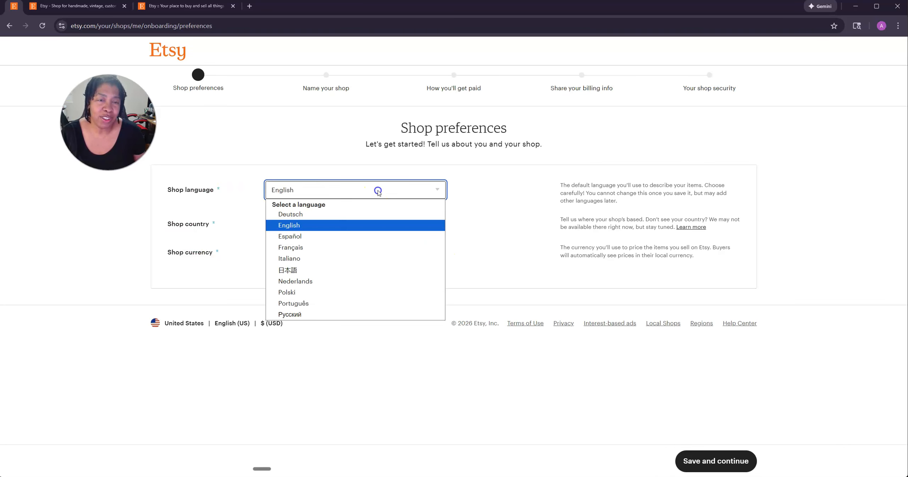
left_click(347, 228)
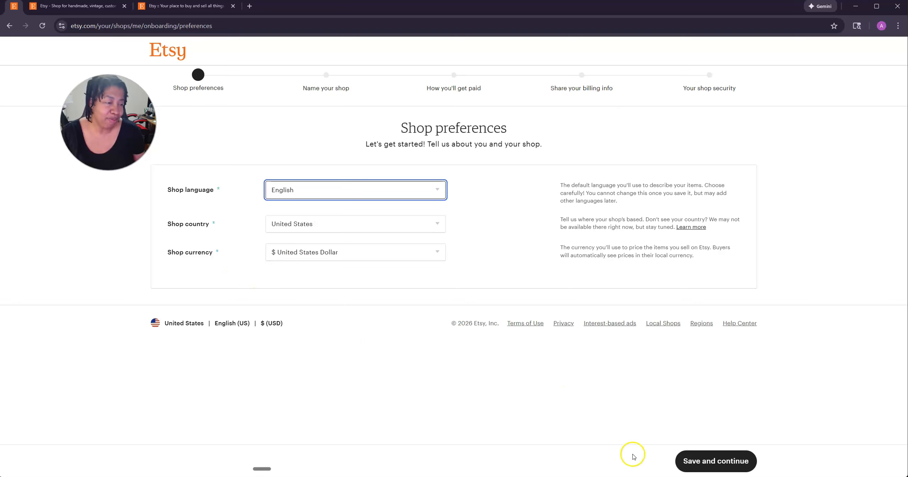
left_click(715, 464)
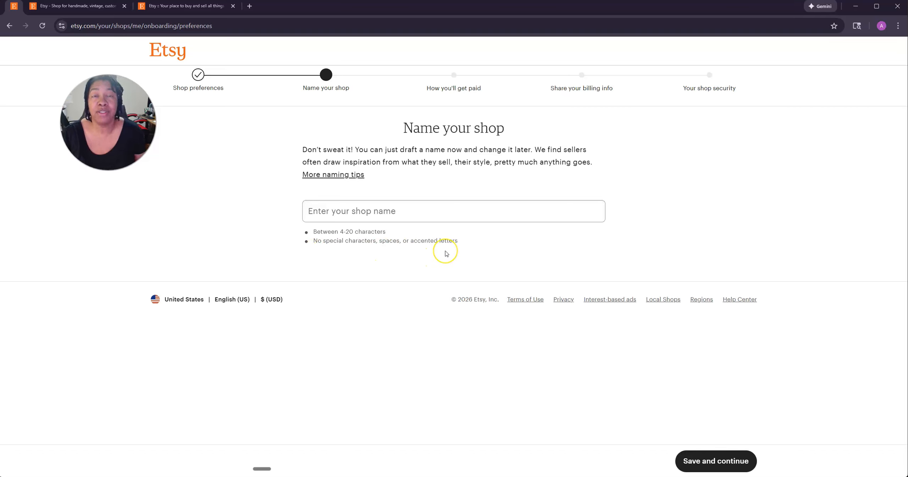
Try MyShop as the shop name, and change it to TheShop.
left_click(359, 212)
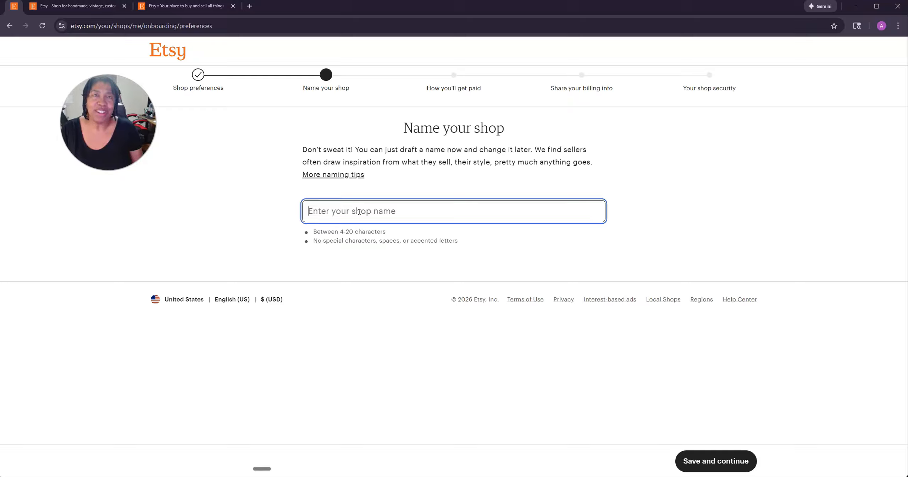
type("MyShop")
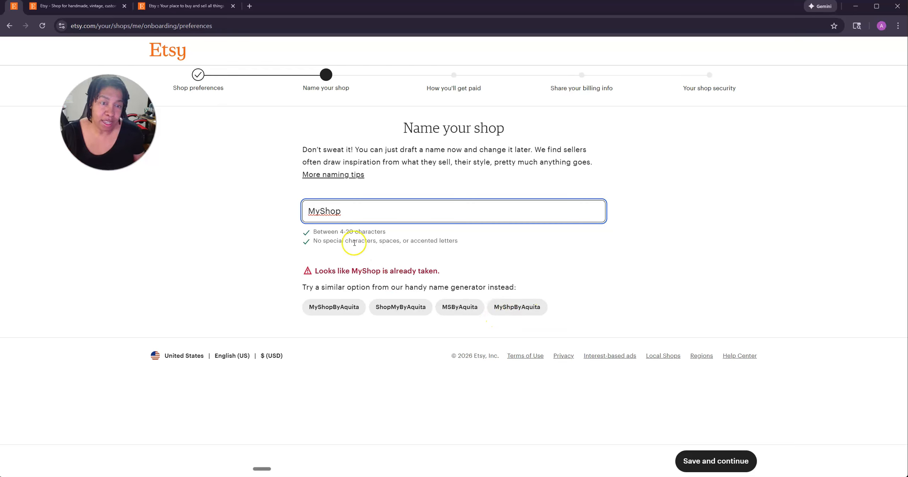
left_click_drag(320, 211, 307, 210)
key("BackSpace")
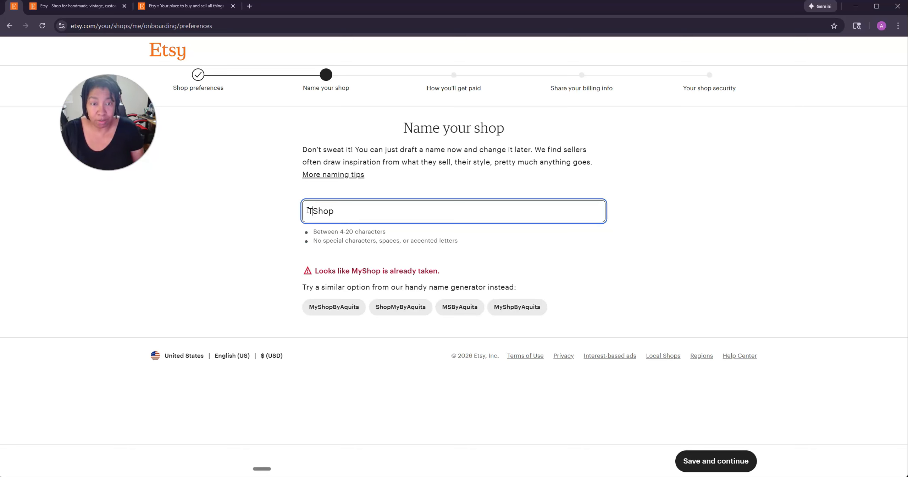
type("Te")
key("BackSpace")
type("heShop")
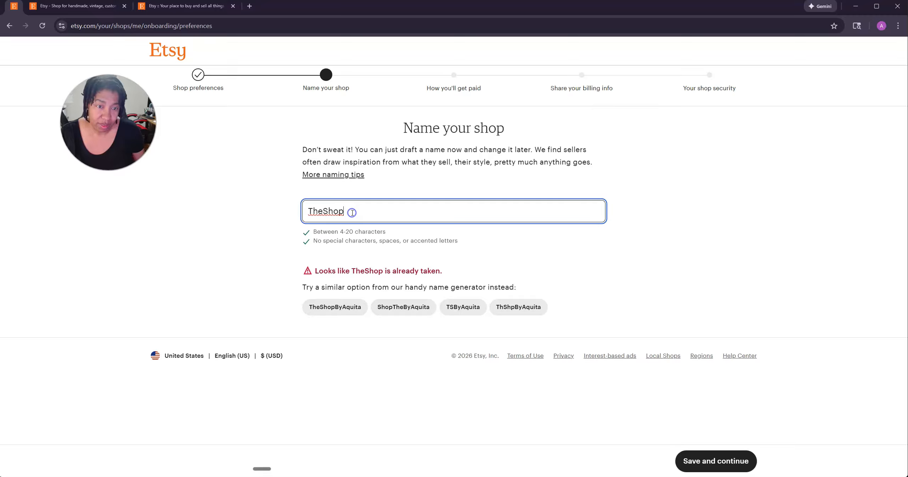
Extend the shop name with "By" followed by the owner's first name.
type("by")
key("BackSpace")
key("BackSpace")
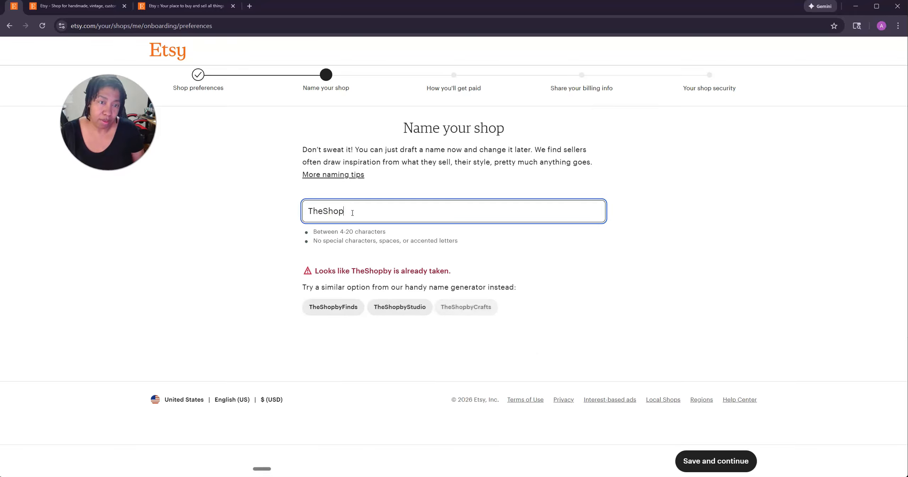
type("ByAquita")
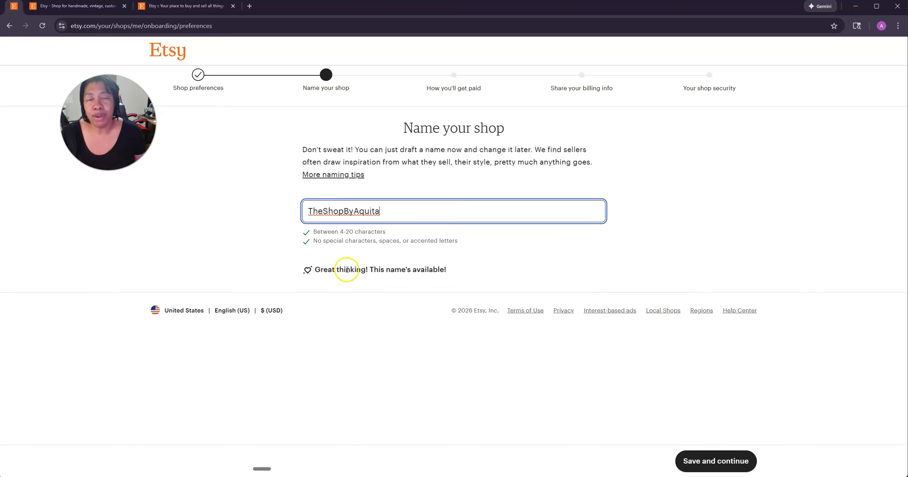
Replace "The" with "A" at the start of the shop name and save it.
left_click(324, 211)
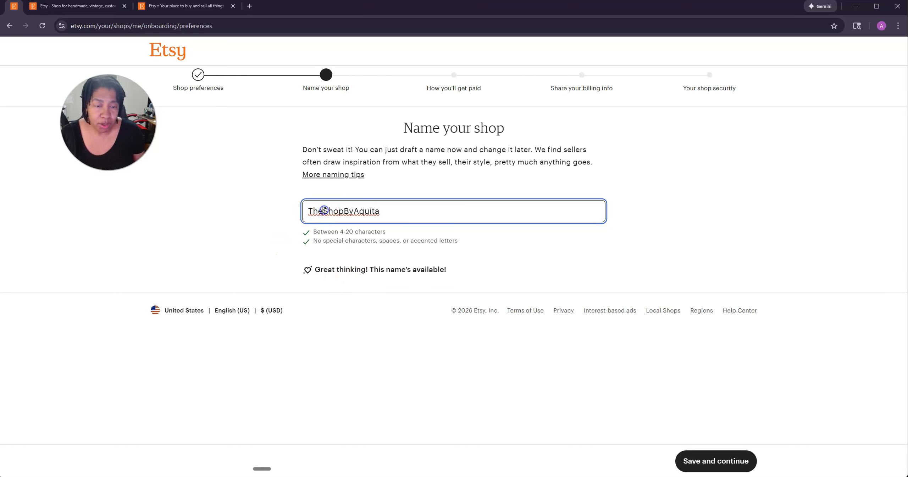
key("BackSpace")
key("BackSpace")
key("BackSpace")
type("A")
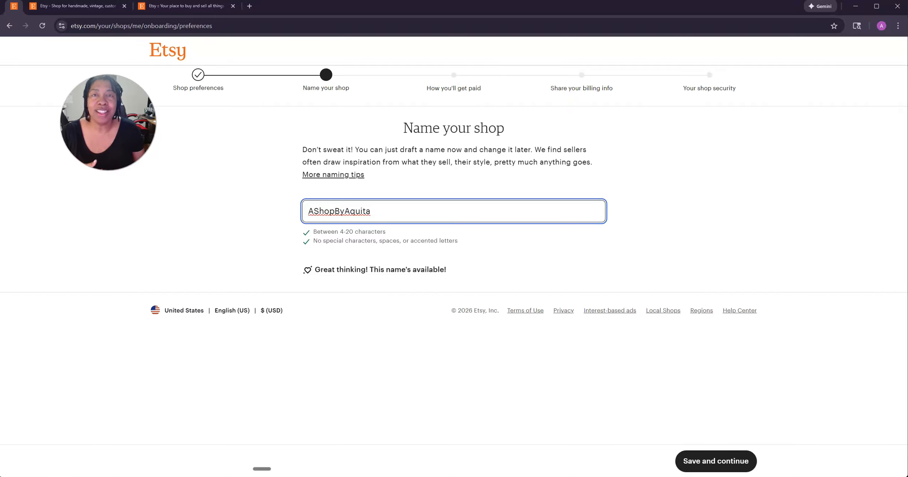
left_click(713, 461)
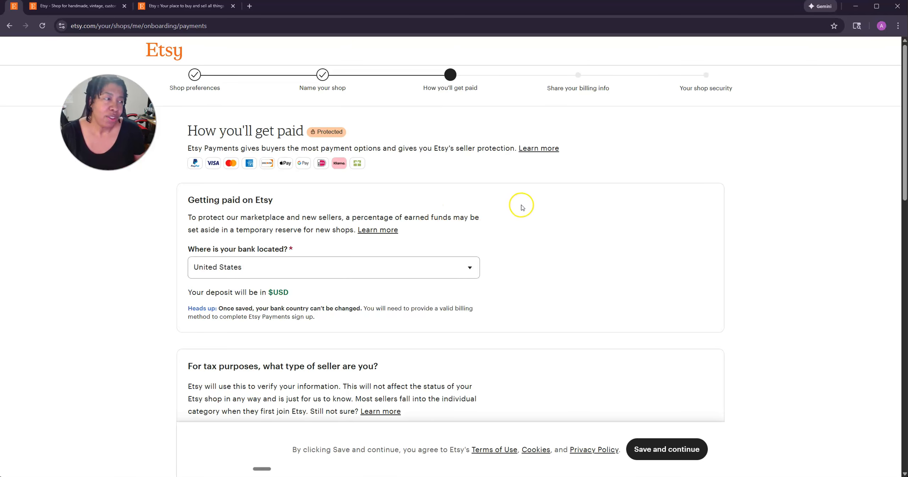
Review the payment form's bank country, seller type, personal details and taxpayer address sections.
scroll(522, 207, "down", 1)
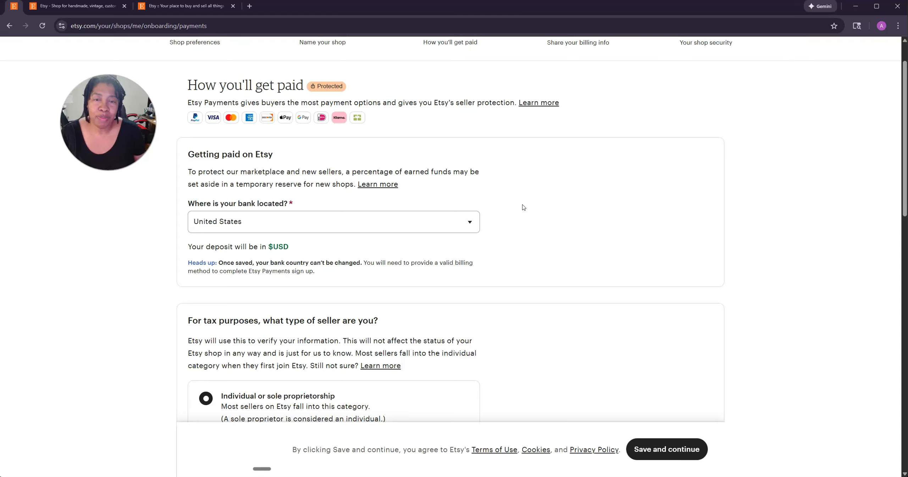
scroll(523, 207, "down", 2)
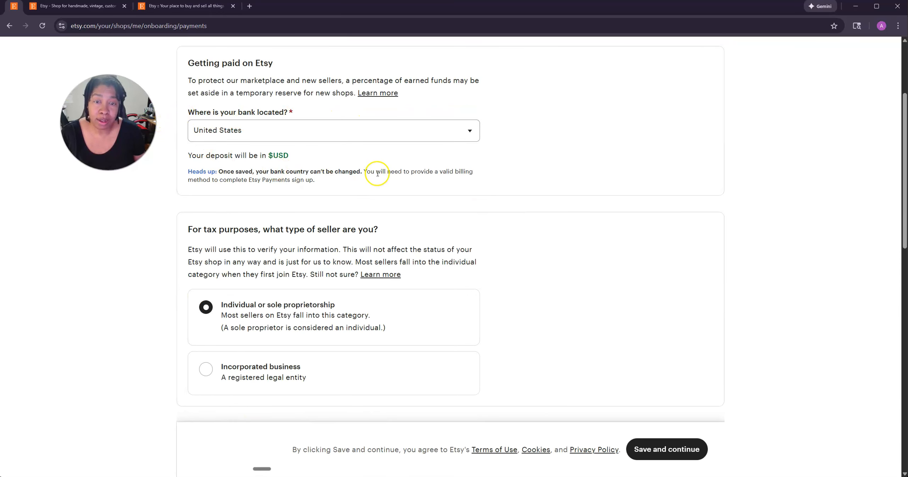
scroll(377, 173, "down", 2)
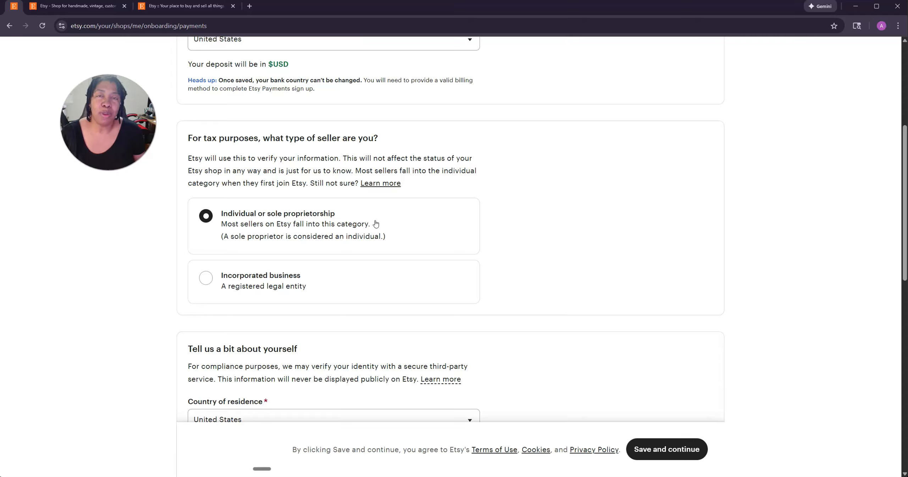
scroll(369, 235, "down", 5)
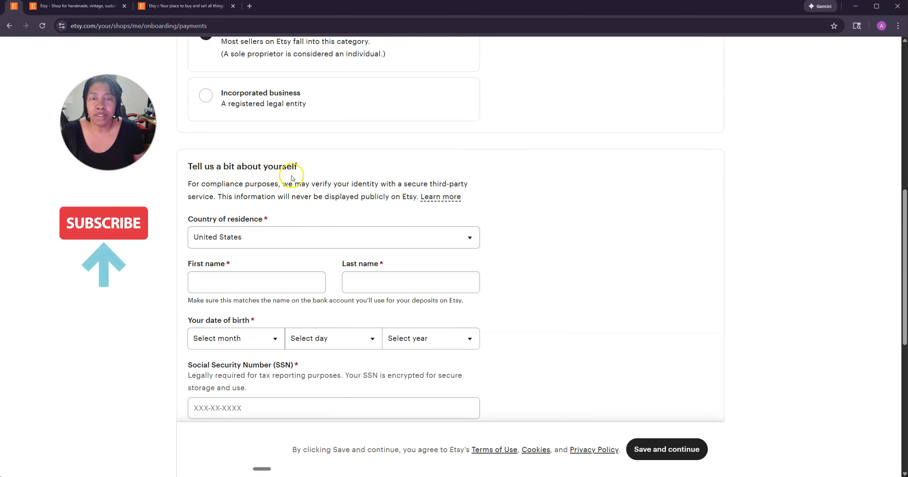
scroll(438, 262, "down", 3)
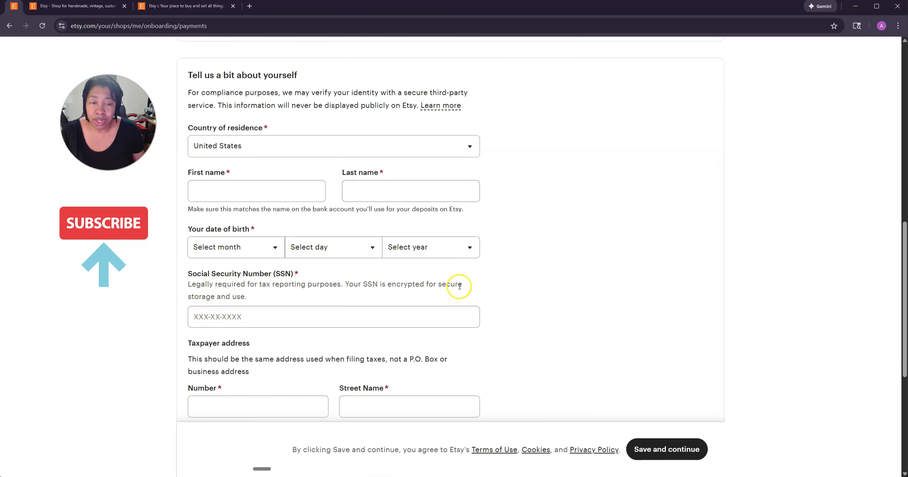
scroll(459, 286, "up", 15)
scroll(459, 289, "down", 9)
scroll(459, 288, "down", 12)
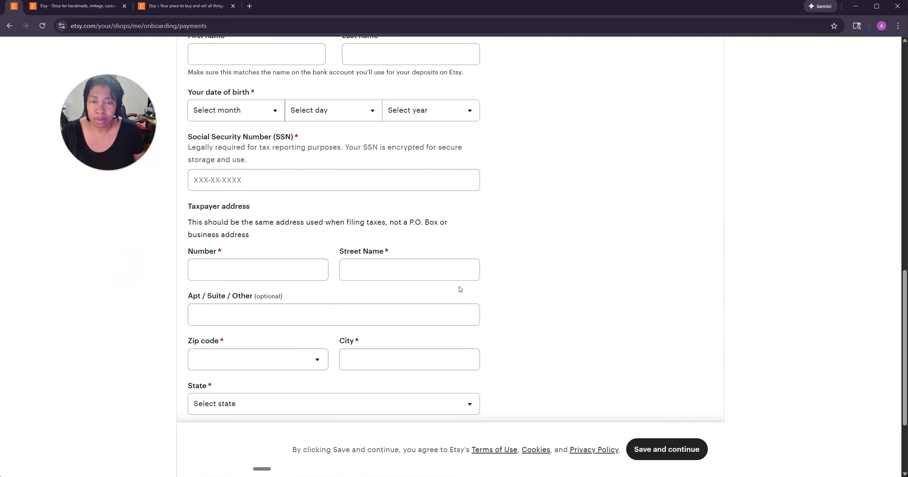
scroll(460, 289, "down", 1)
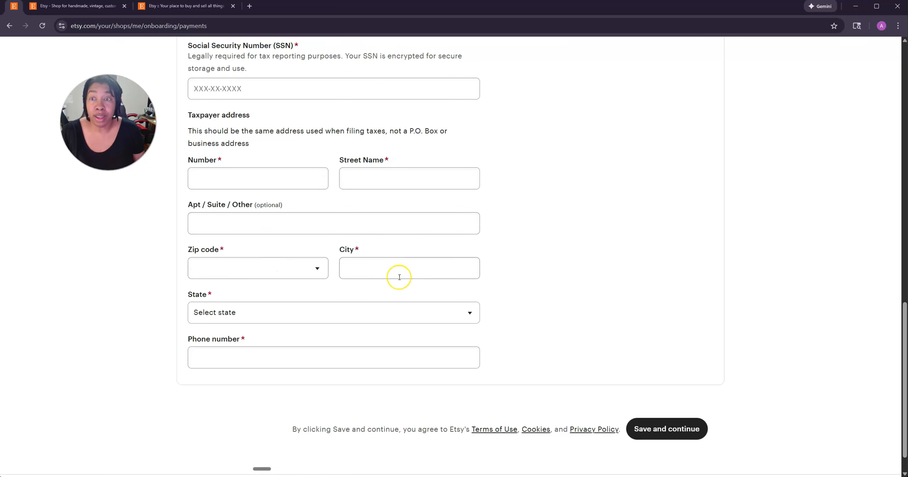
scroll(400, 277, "down", 1)
scroll(422, 299, "up", 15)
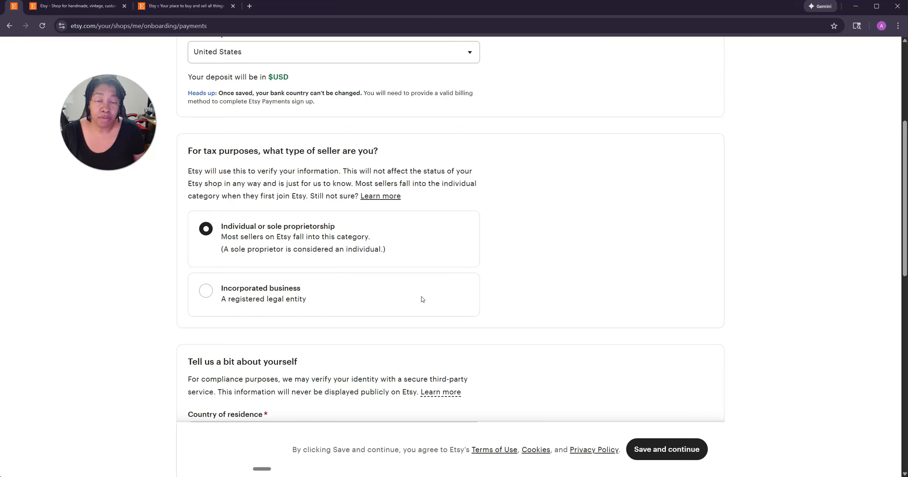
scroll(422, 299, "up", 6)
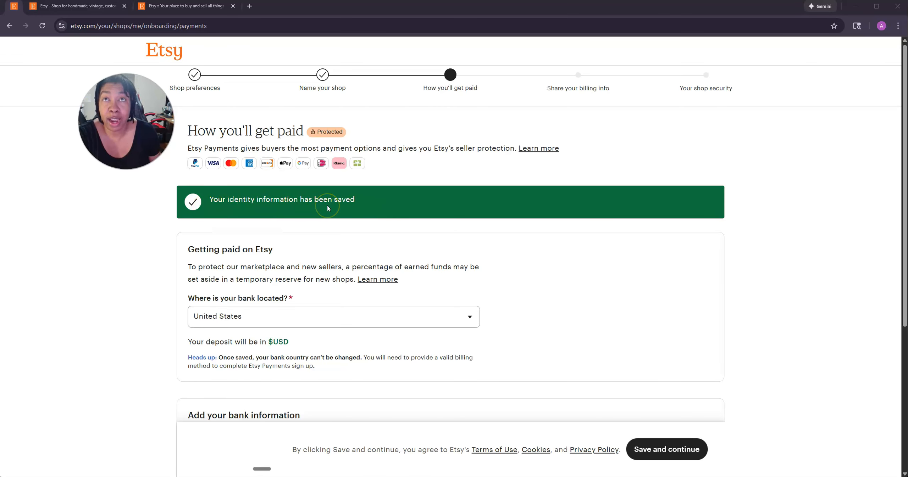
Start connecting the payout bank account through Plaid with the Instant method and search for the bank "chime".
scroll(308, 270, "down", 6)
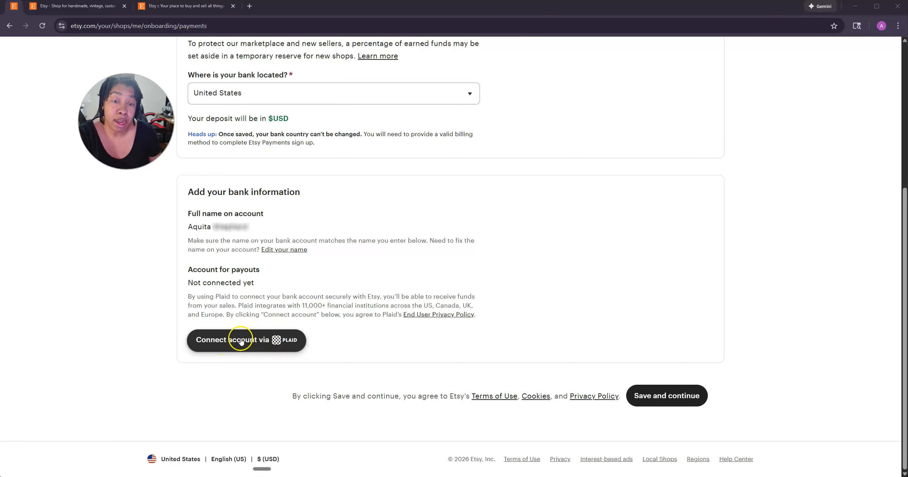
left_click(257, 342)
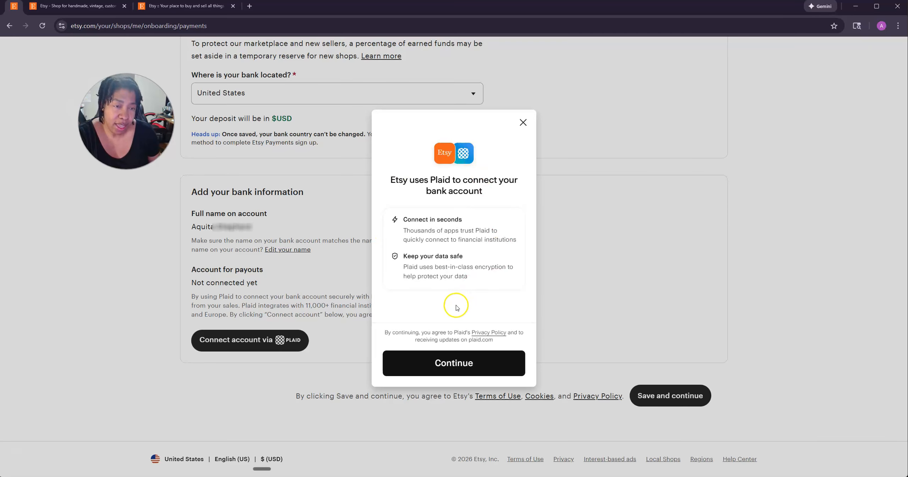
left_click(448, 371)
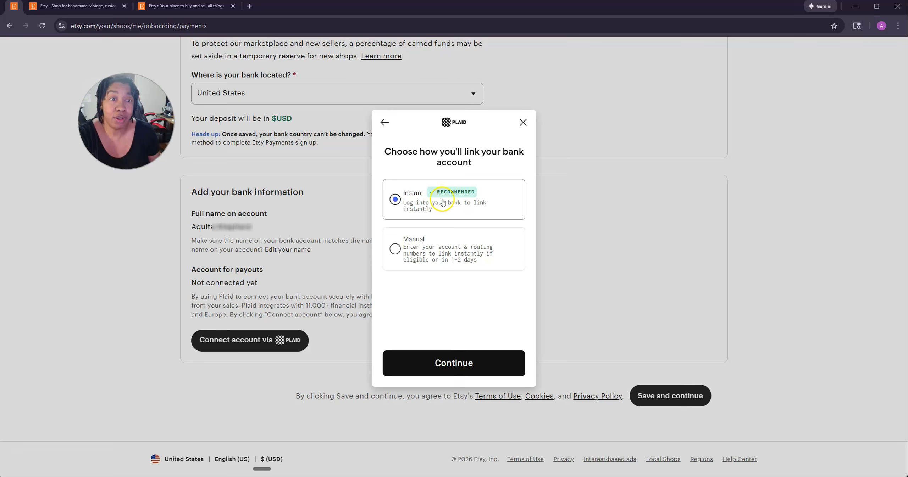
left_click(442, 363)
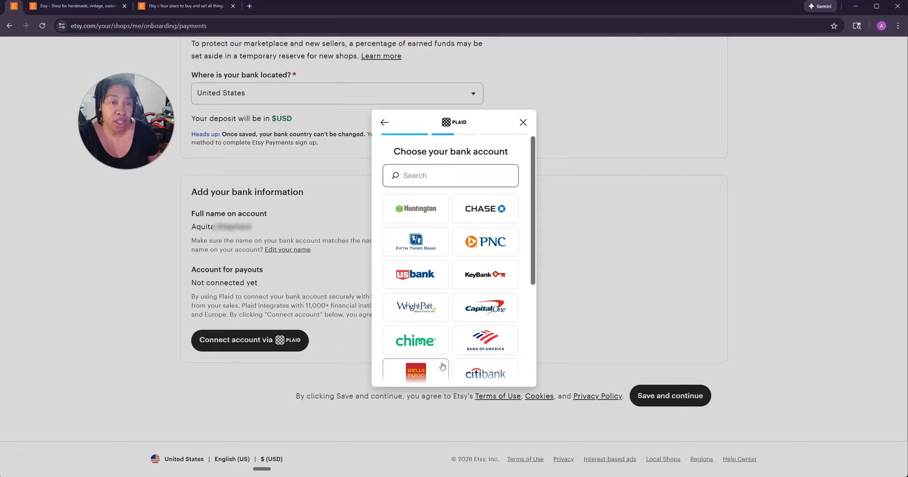
left_click(410, 315)
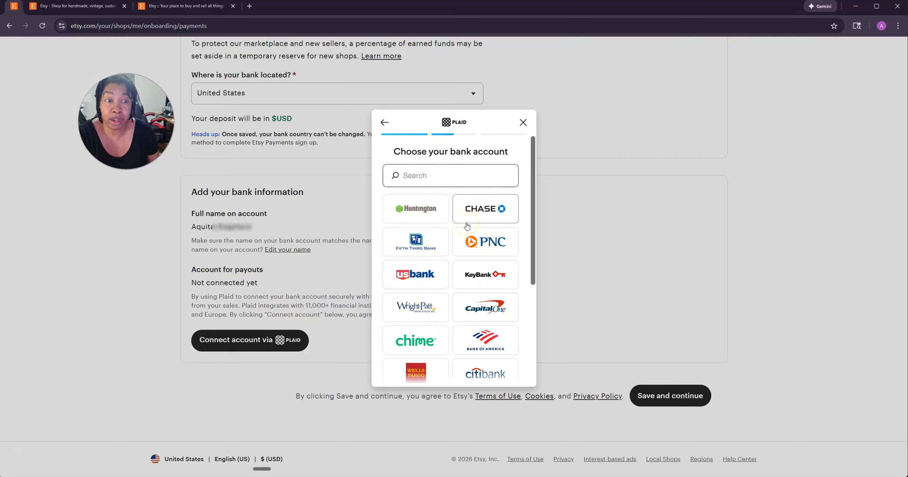
left_click(459, 186)
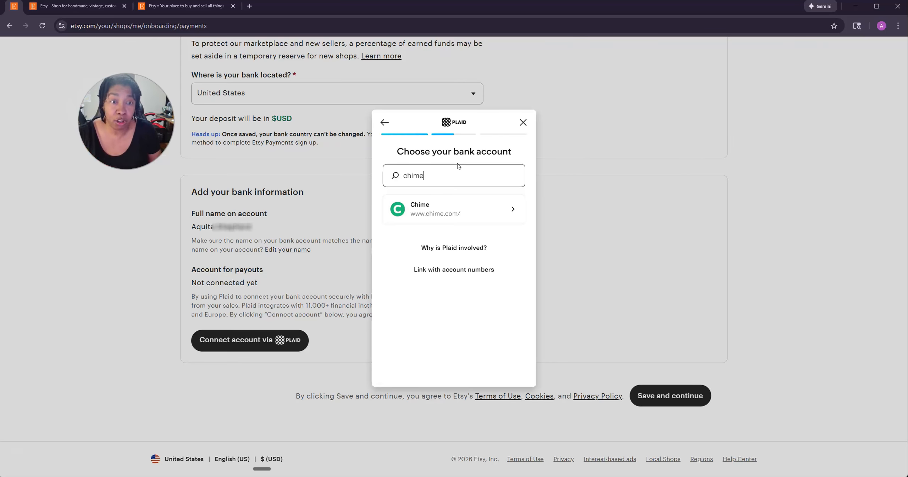
Clear the bank search, view the Huntington Bank login form and return to the bank list.
left_click_drag(431, 174, 402, 175)
key("BackSpace")
left_click(460, 221)
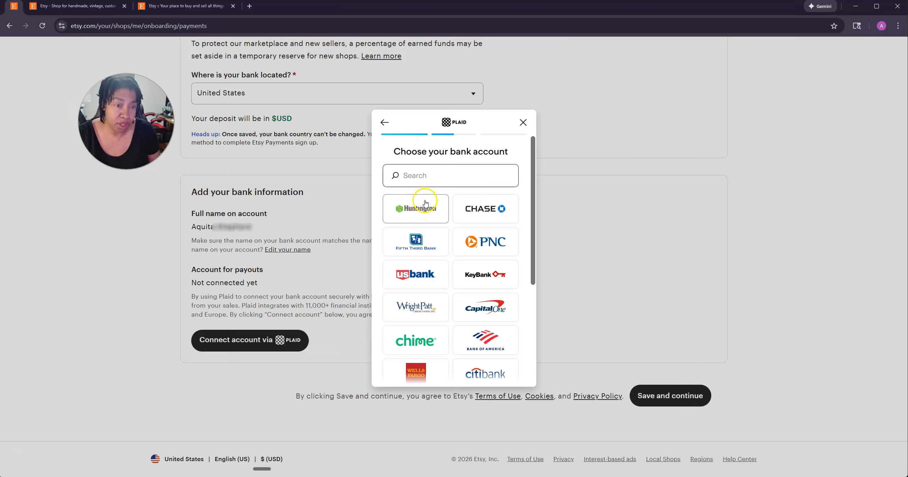
left_click(420, 211)
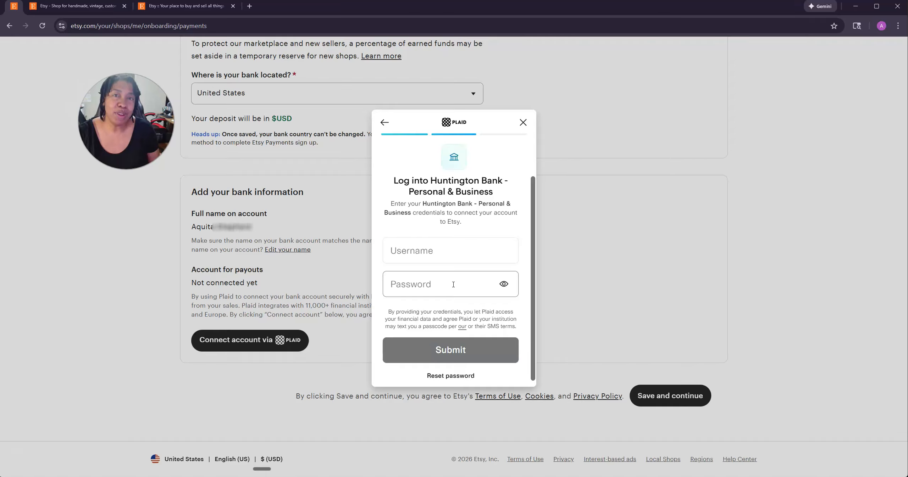
left_click(384, 123)
left_click(439, 184)
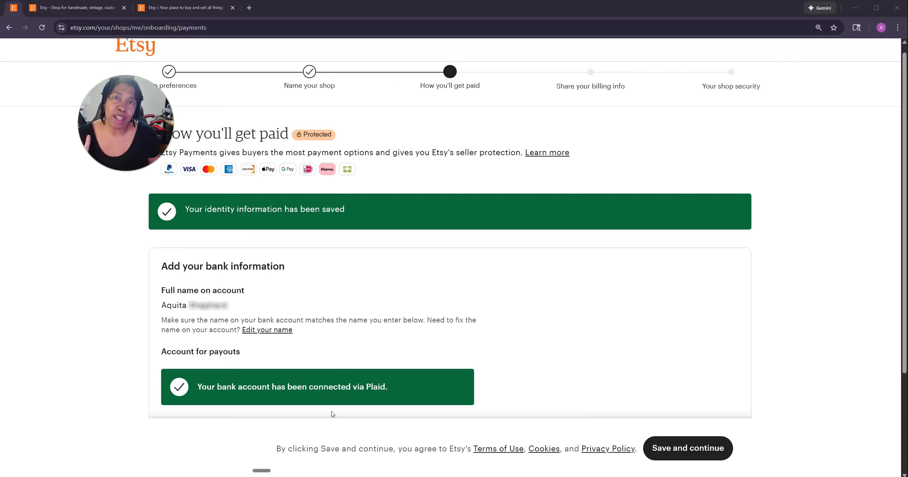
Save the payment details and choose express review with biometric info for the Persona identity verification.
left_click(686, 449)
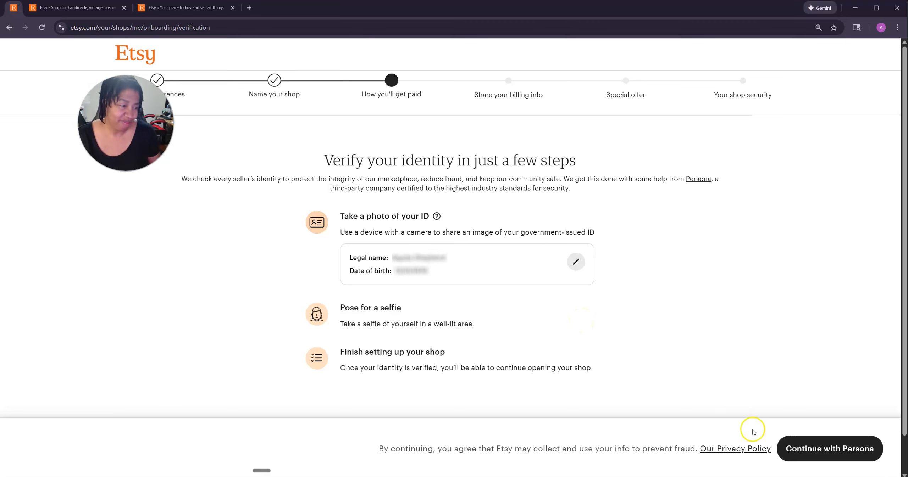
left_click(797, 449)
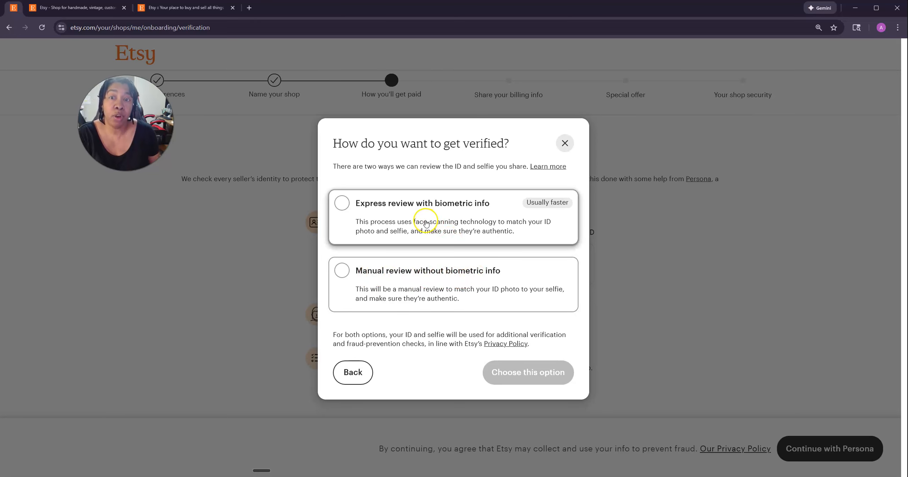
left_click(342, 204)
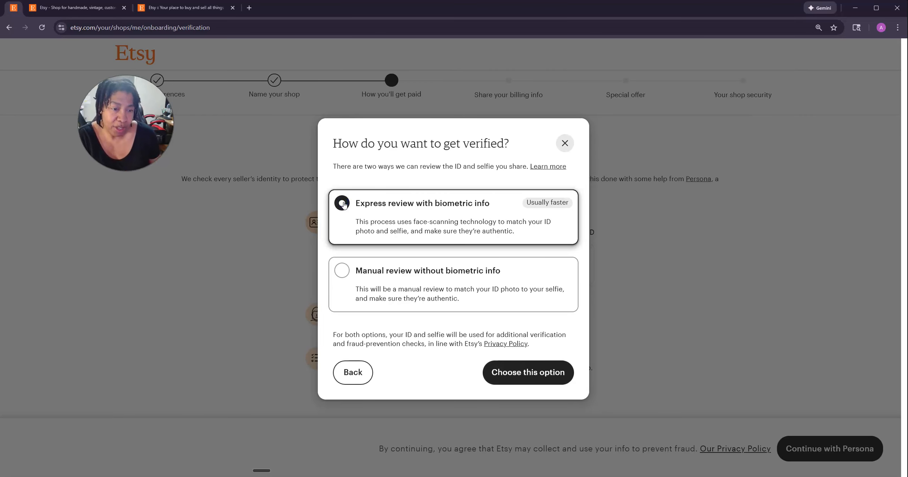
left_click(514, 377)
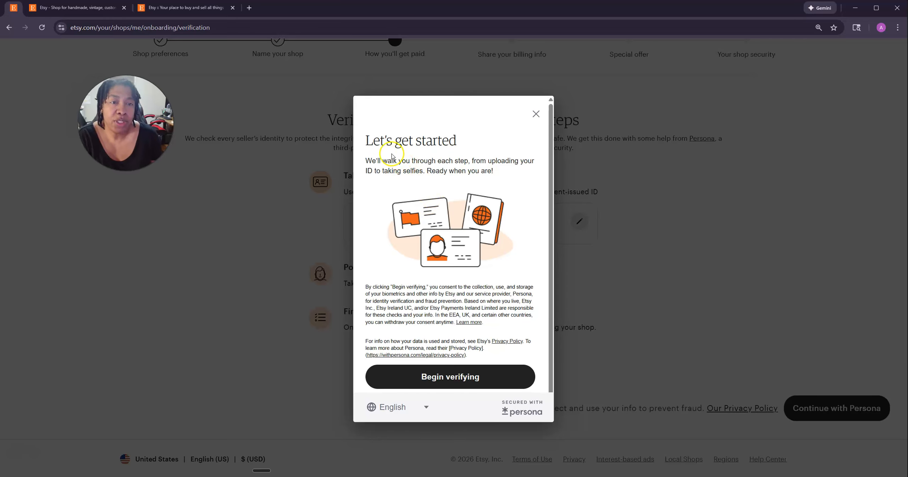
Begin the identity verification and choose to photograph the government ID with another device.
scroll(440, 282, "down", 1)
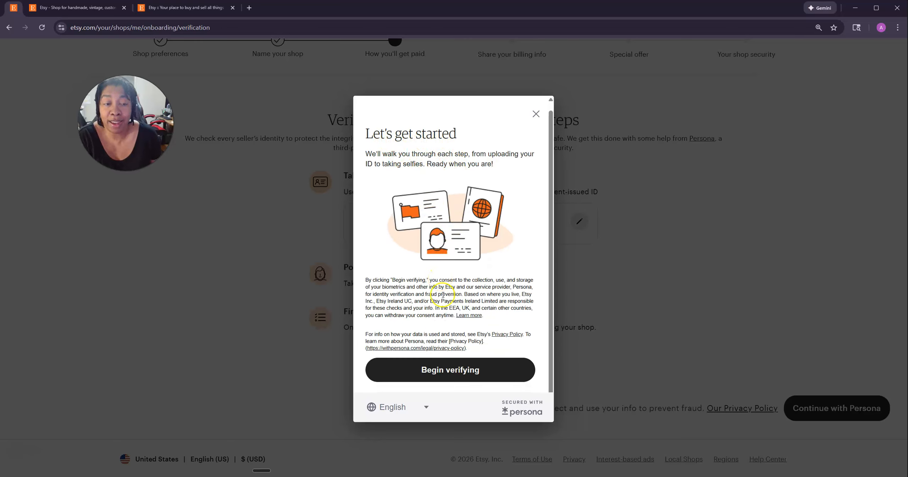
left_click(446, 371)
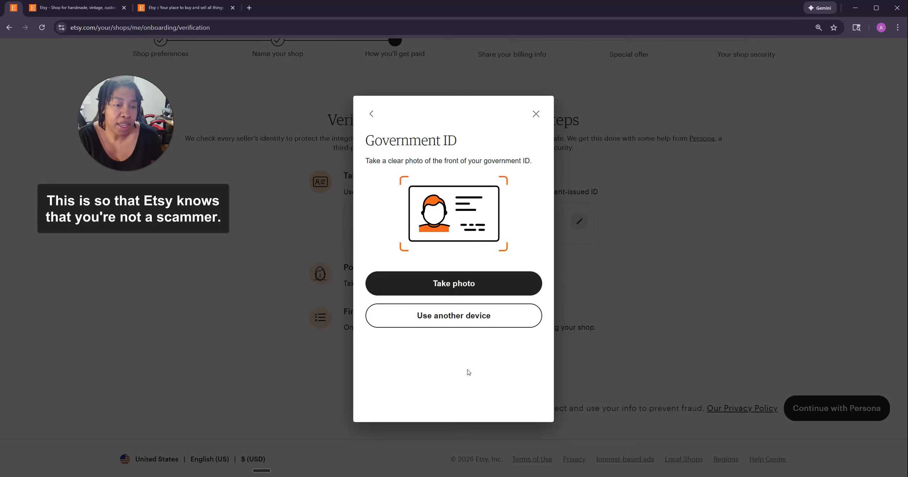
left_click(453, 317)
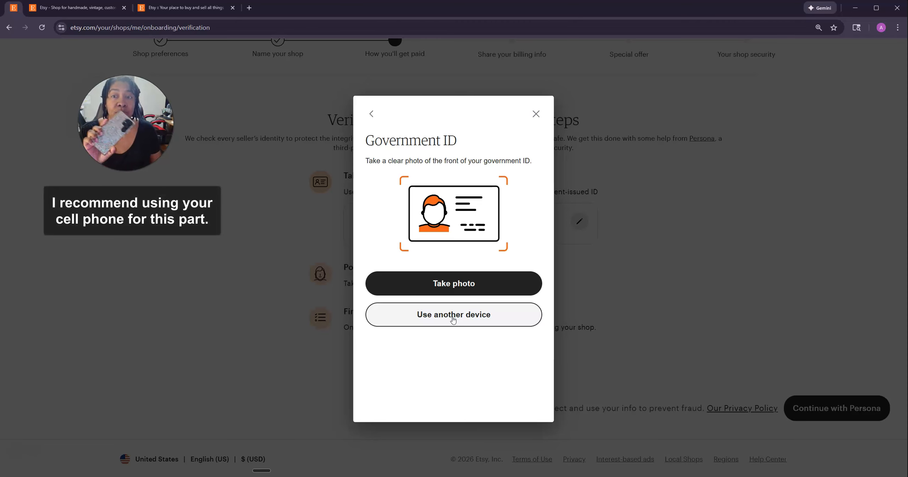
left_click(453, 318)
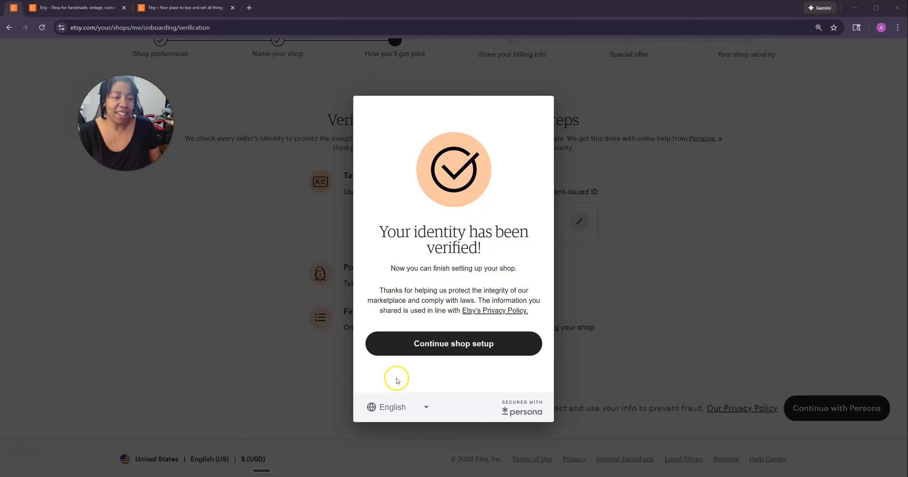
Continue the shop setup from the identity verification and acknowledge the fees for selling on Etsy.
left_click(449, 347)
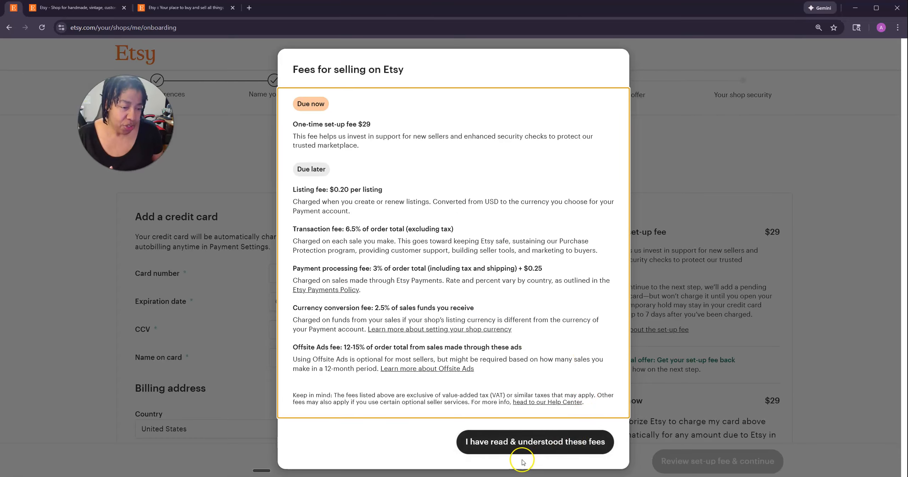
left_click(509, 443)
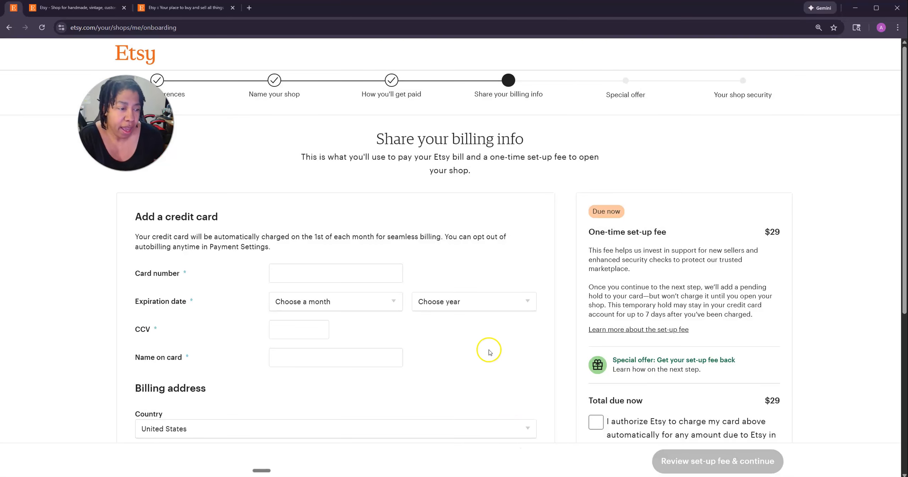
Review the billing form's credit card fields, billing address, one-time set-up fee and card charge authorization.
scroll(470, 350, "down", 3)
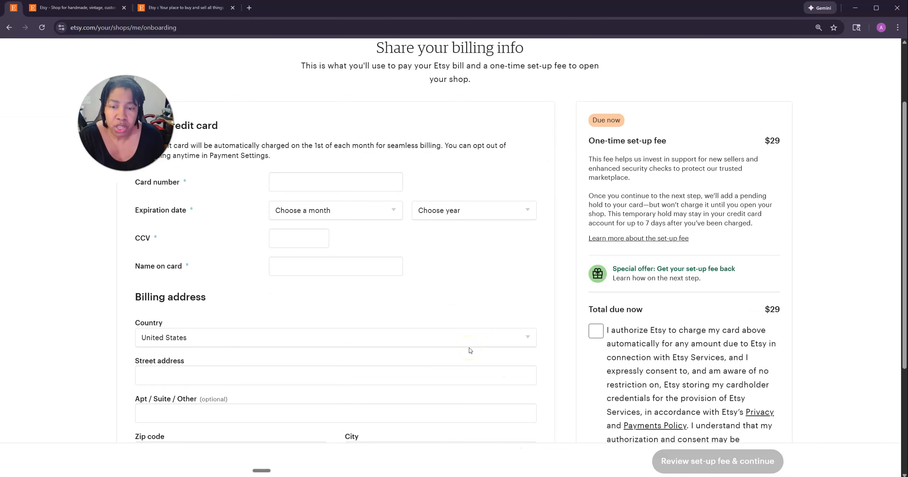
scroll(470, 350, "down", 5)
scroll(469, 351, "up", 8)
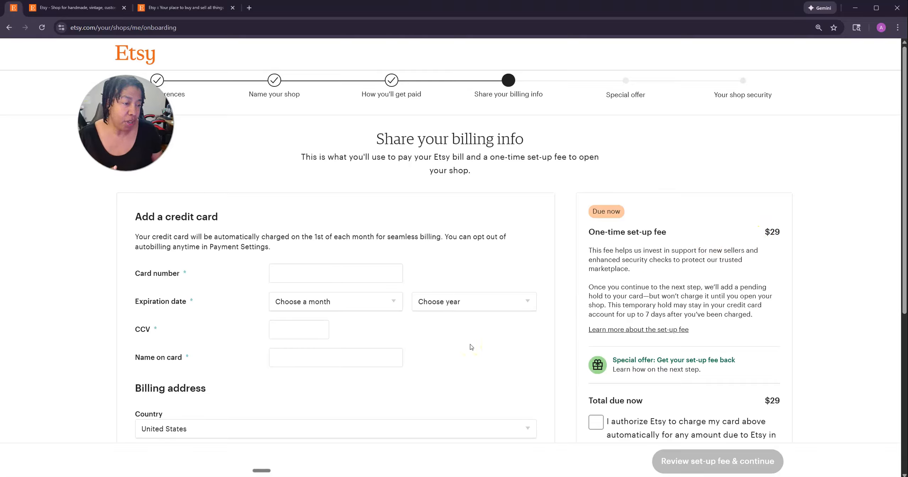
scroll(471, 347, "down", 1)
scroll(471, 347, "down", 2)
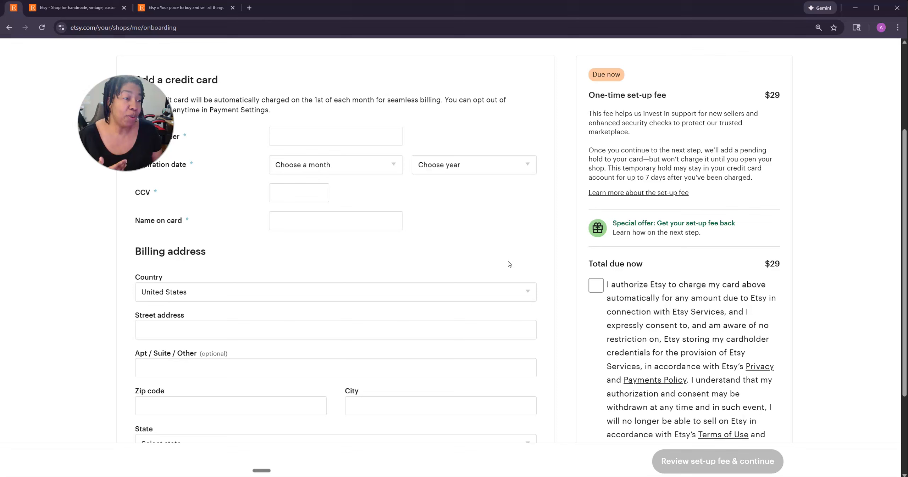
scroll(345, 178, "up", 1)
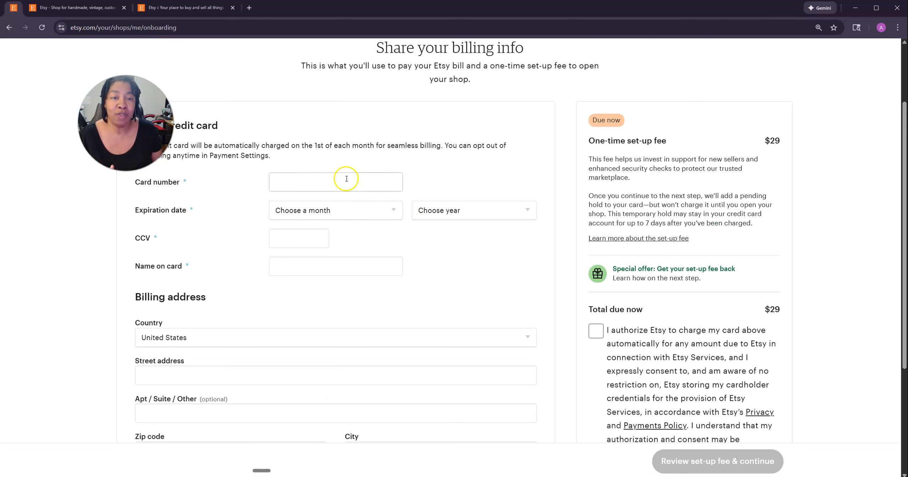
scroll(318, 194, "up", 3)
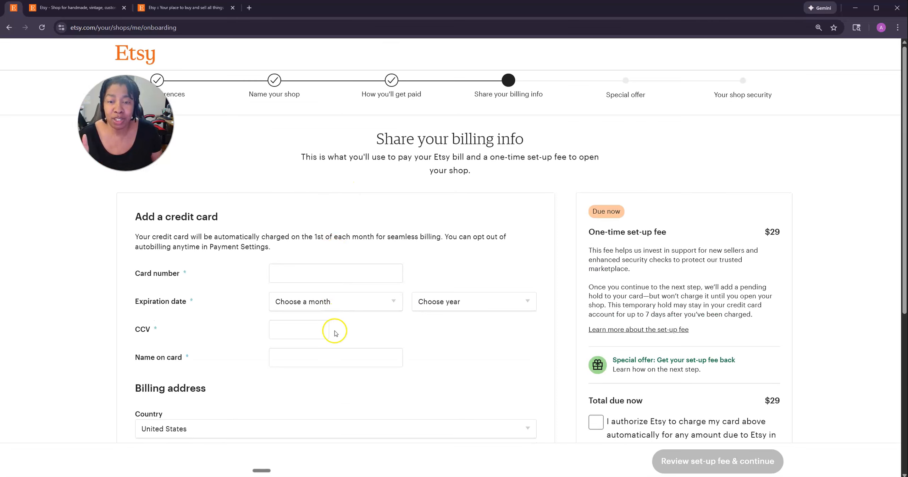
scroll(339, 301, "down", 1)
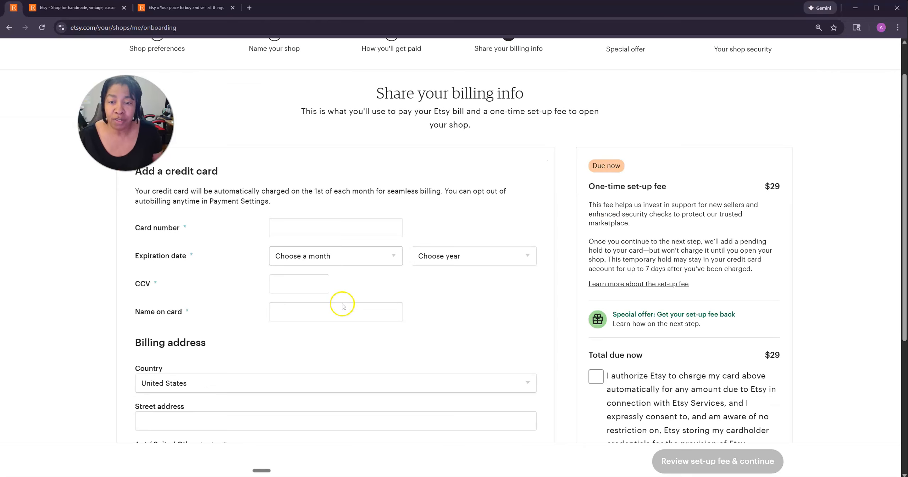
scroll(291, 309, "down", 3)
scroll(254, 308, "down", 2)
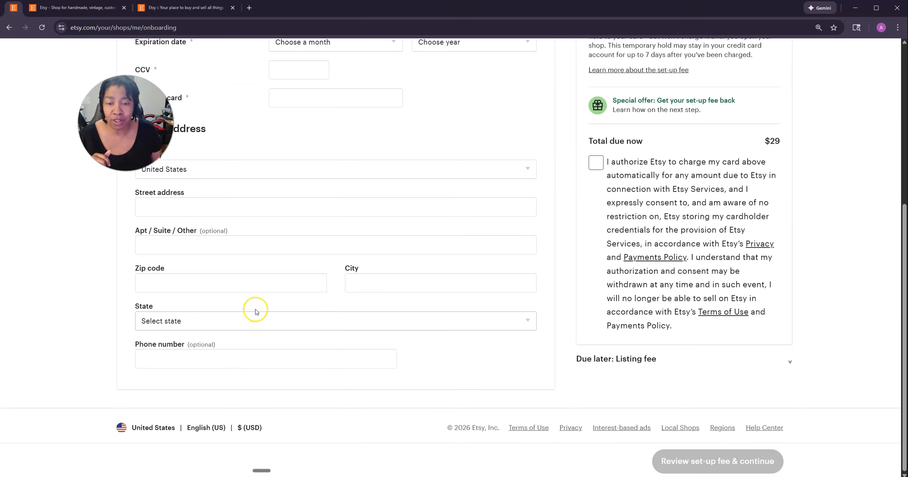
scroll(348, 329, "up", 5)
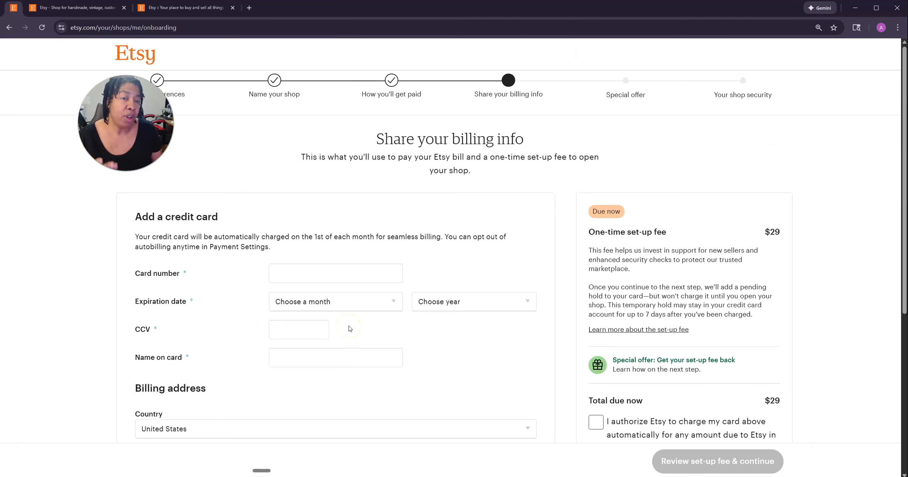
scroll(367, 291, "down", 2)
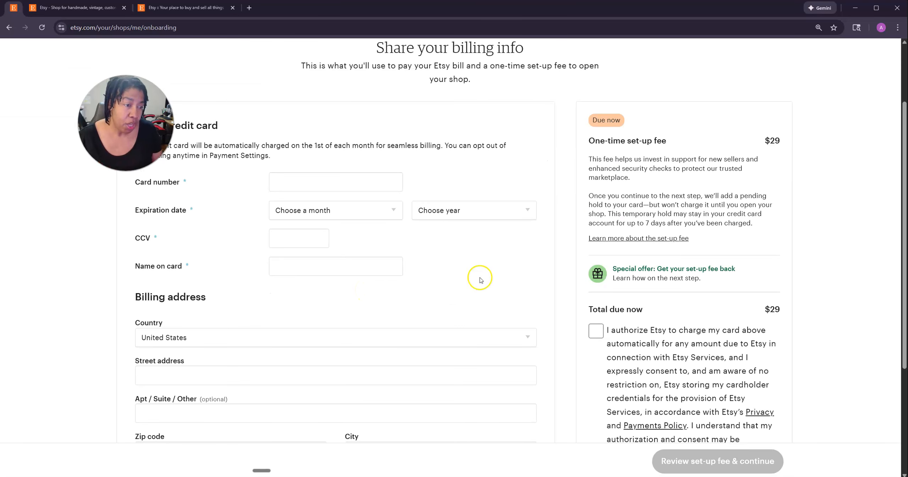
scroll(480, 280, "down", 2)
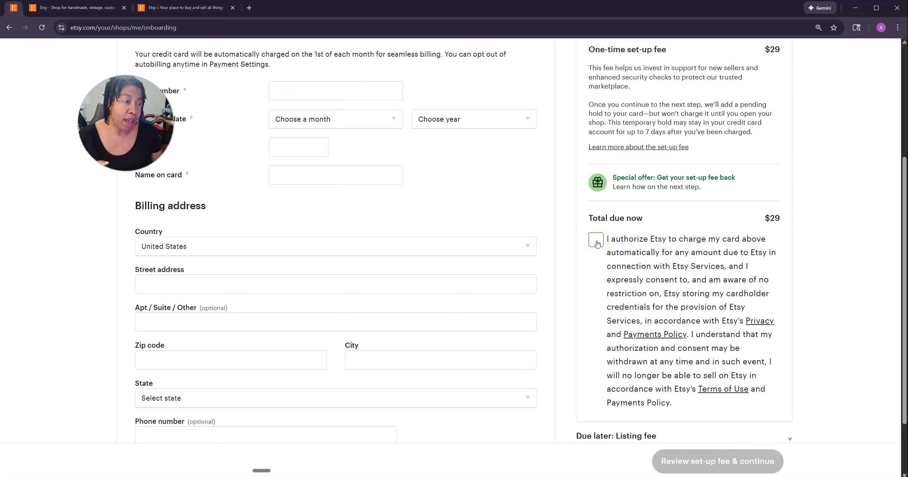
scroll(600, 275, "down", 2)
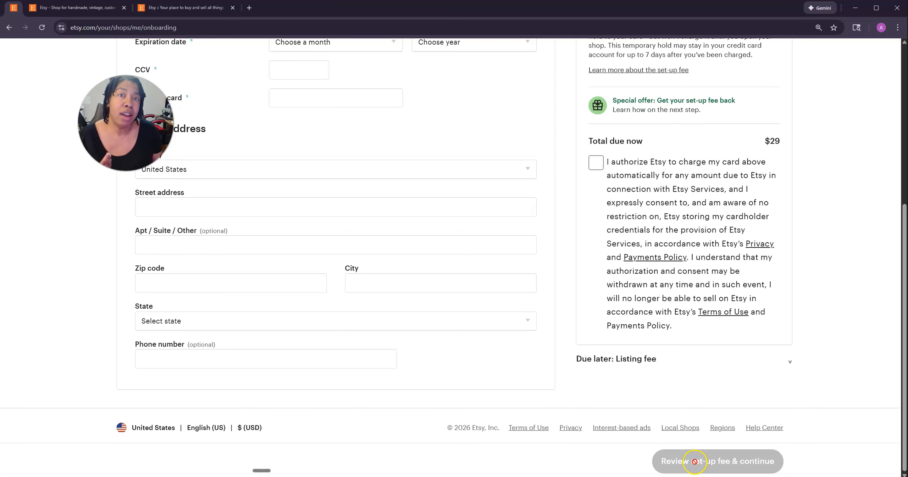
scroll(357, 103, "up", 7)
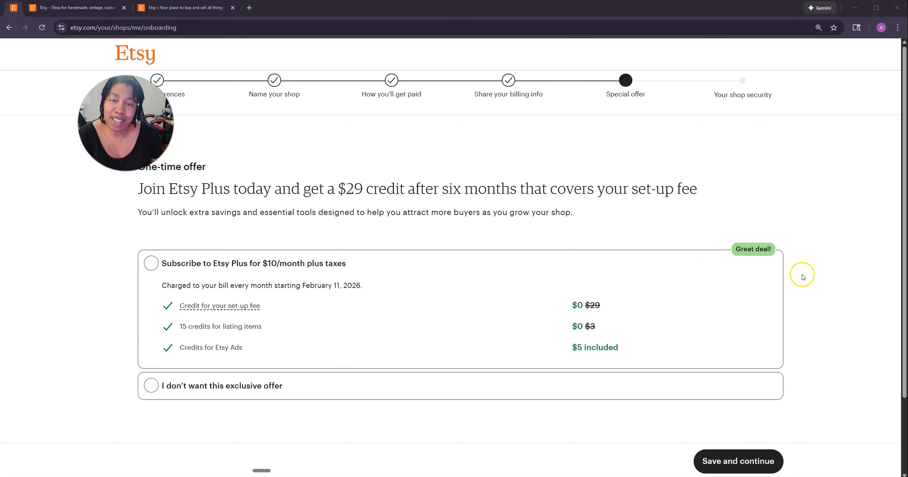
Decline the one-time Etsy Plus subscription offer and save the choice.
left_click(152, 387)
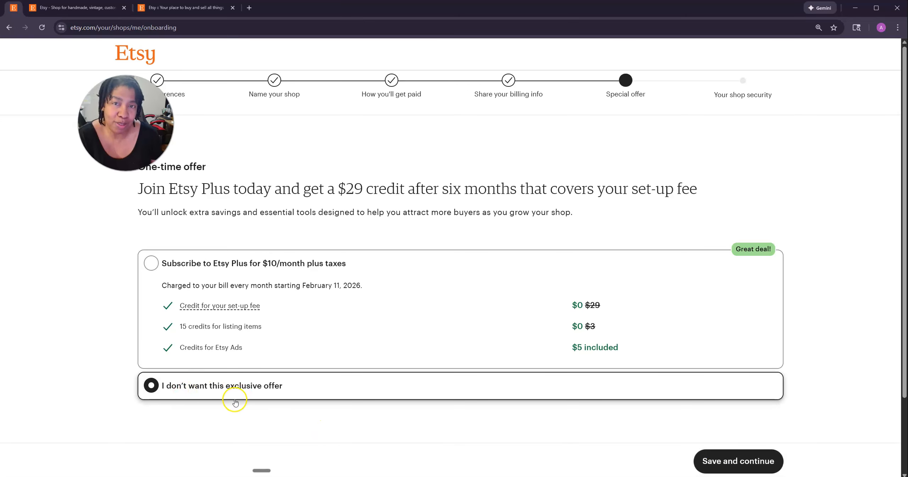
left_click(741, 468)
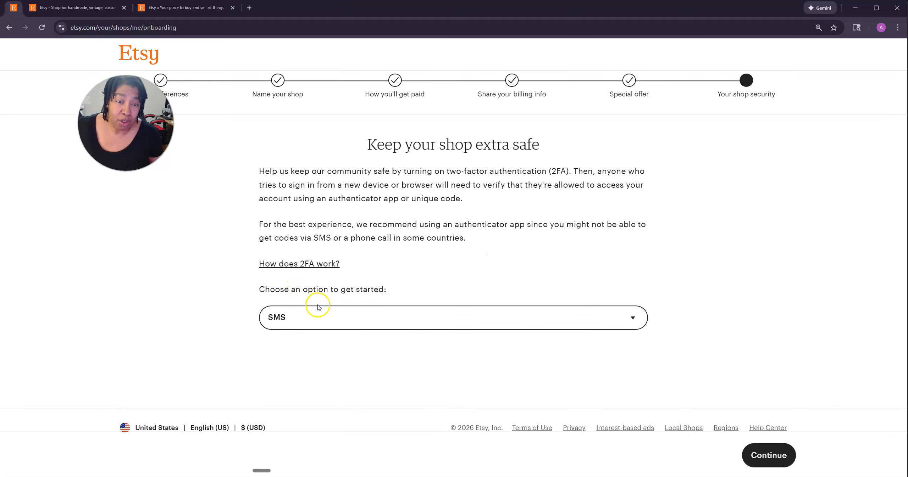
Review the two-factor authentication options, keep SMS as the method and continue to its setup.
left_click(327, 316)
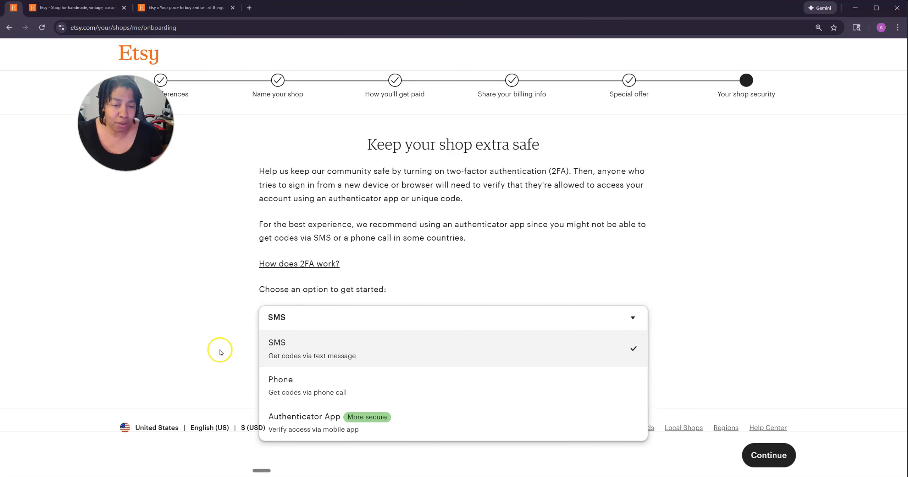
left_click(210, 319)
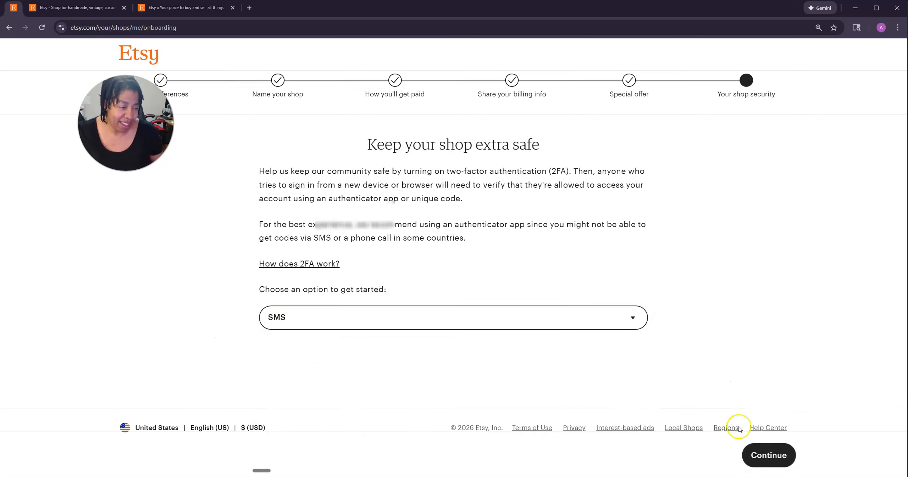
left_click(766, 459)
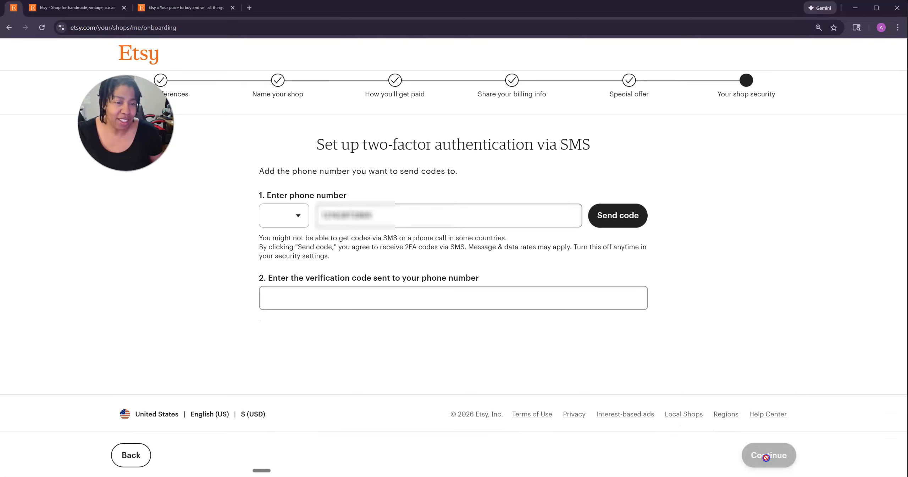
left_click(483, 343)
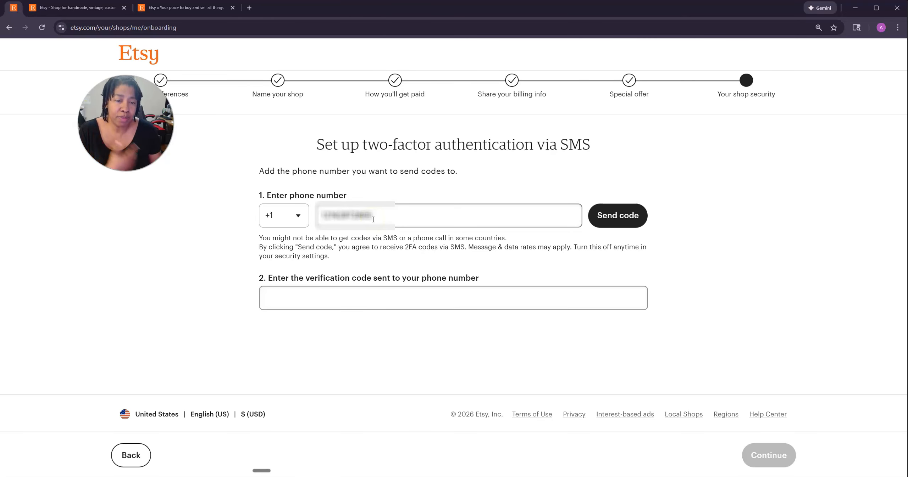
Send an SMS verification code to the phone number and enter the received code in the verification code field.
left_click(619, 221)
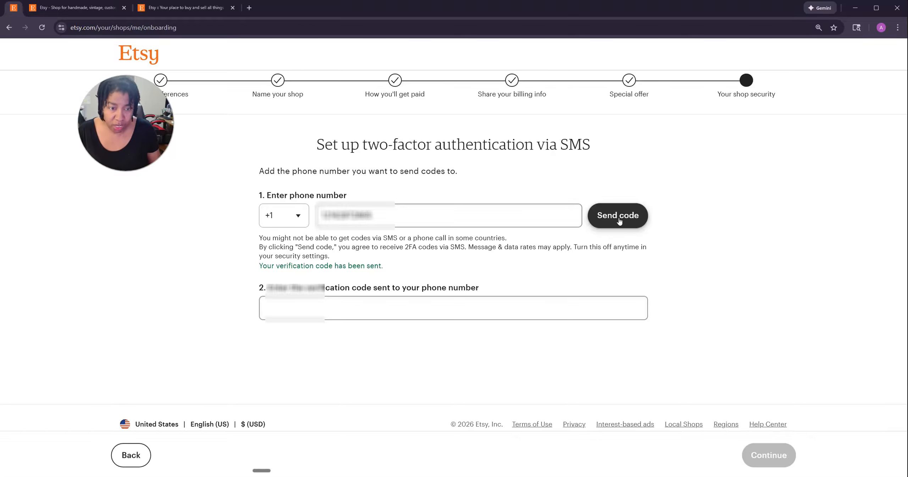
left_click(454, 312)
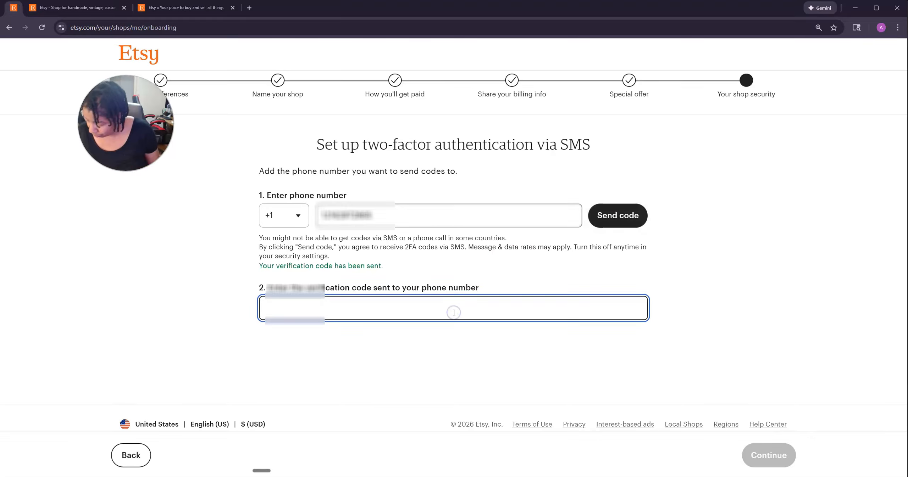
type("***")
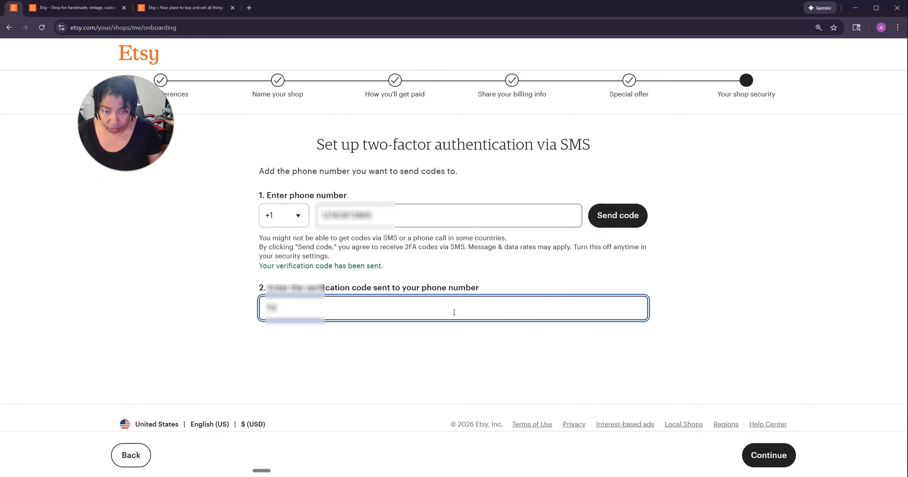
type("***")
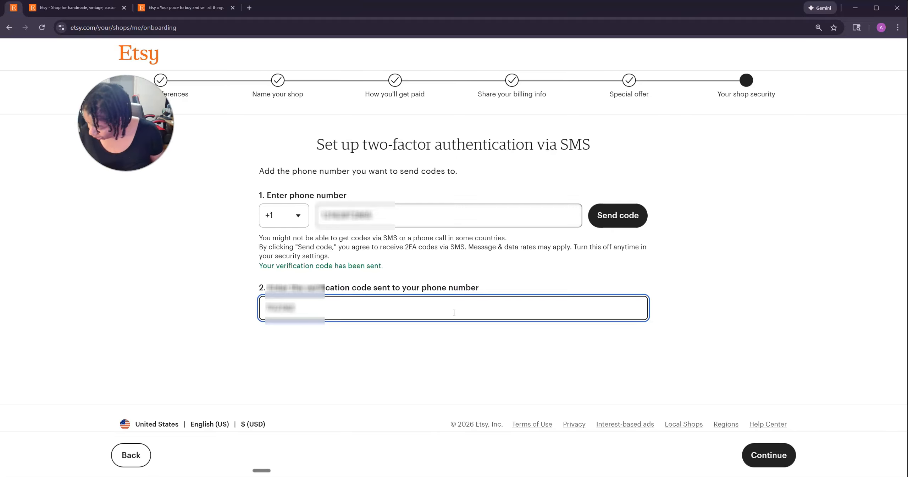
Submit the entered SMS verification code to complete the two-factor authentication setup.
left_click(650, 372)
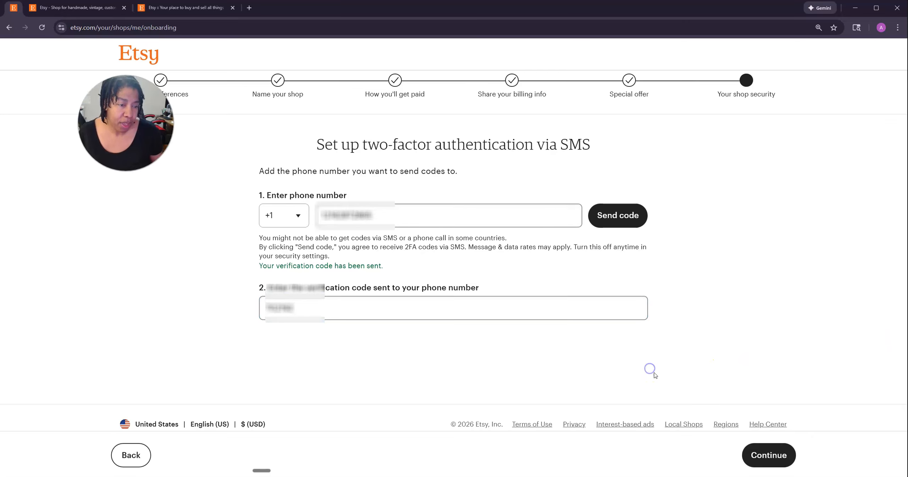
left_click(762, 458)
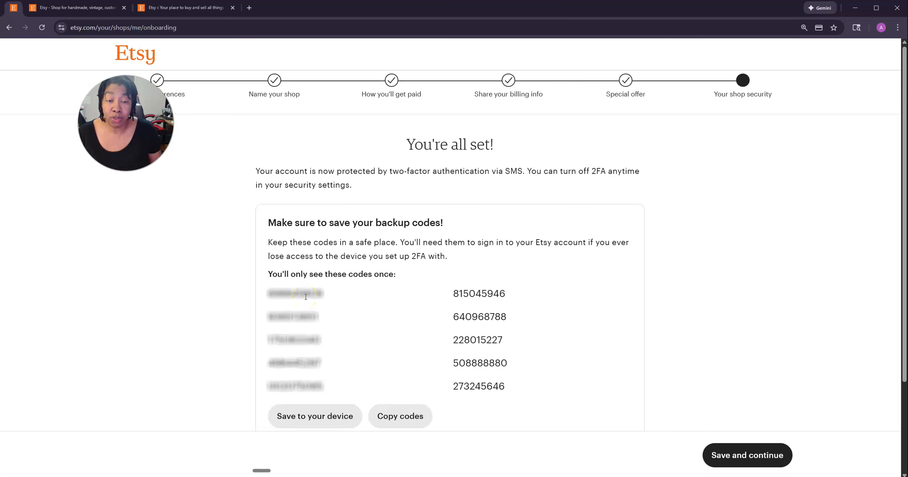
Copy the two-factor backup codes and save them to the device, then save and continue to finish the shop onboarding.
left_click(402, 421)
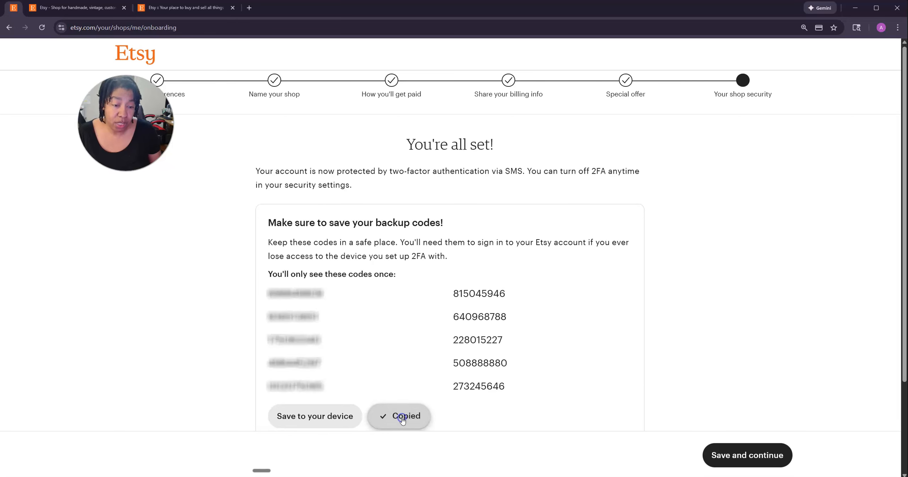
left_click(327, 418)
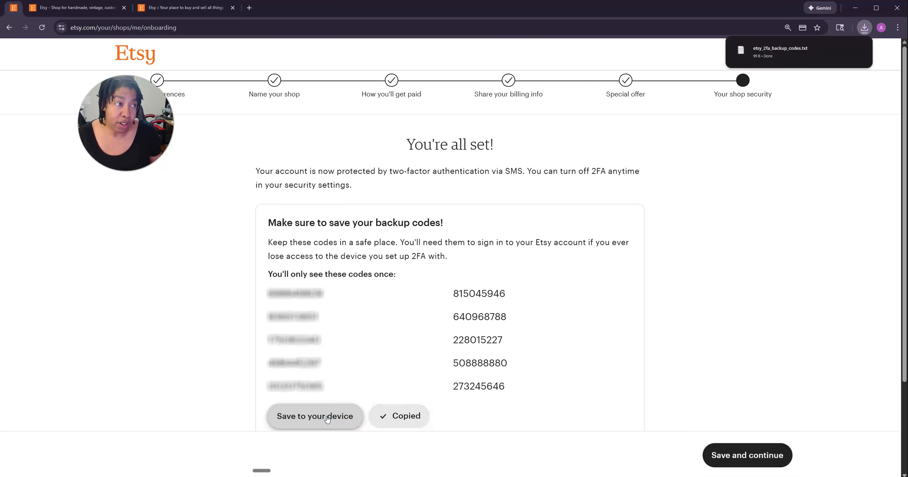
mouse_move(763, 50)
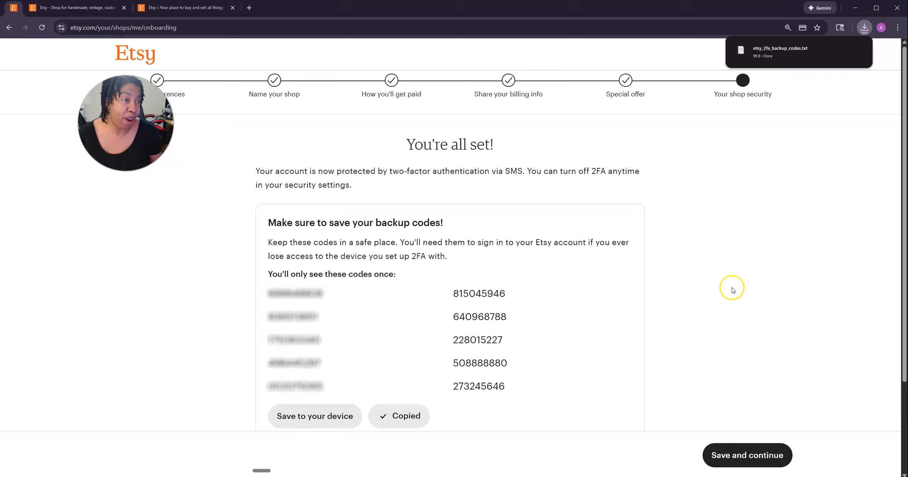
left_click(727, 279)
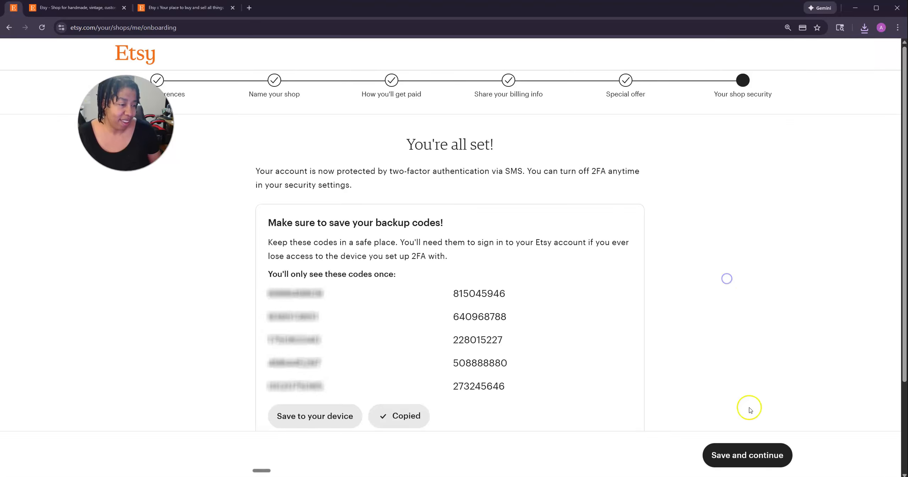
left_click(732, 459)
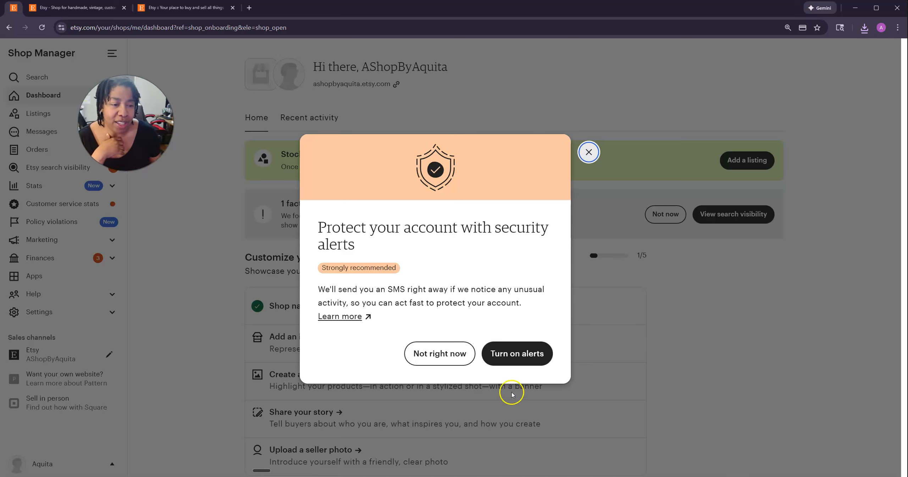
Accept the offer to protect the account with SMS security alerts and enable them in the notification settings.
left_click(516, 358)
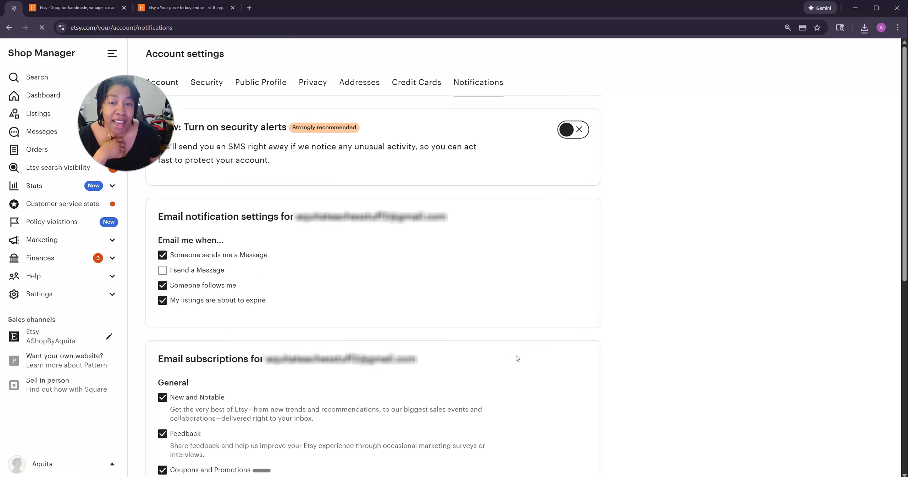
left_click(506, 341)
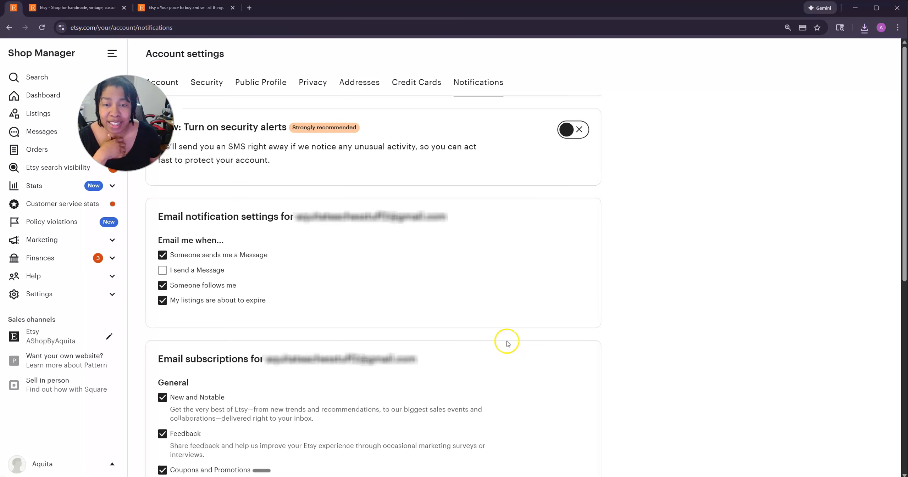
left_click(566, 130)
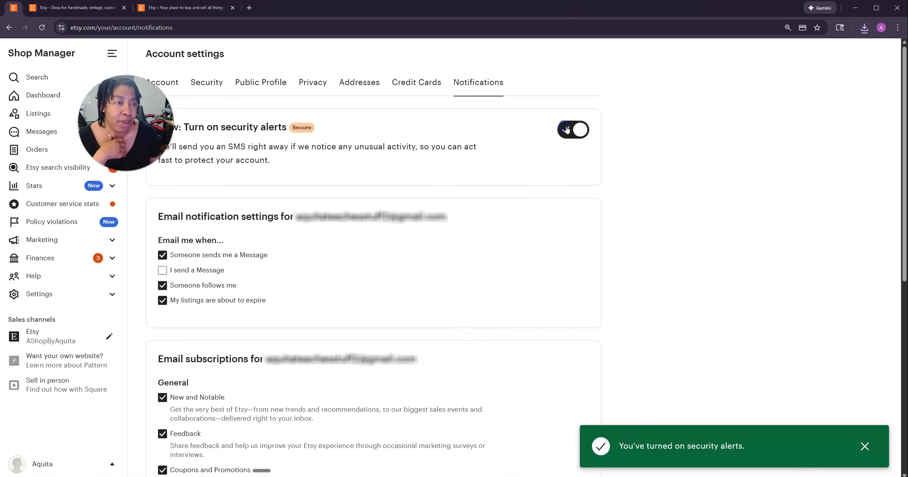